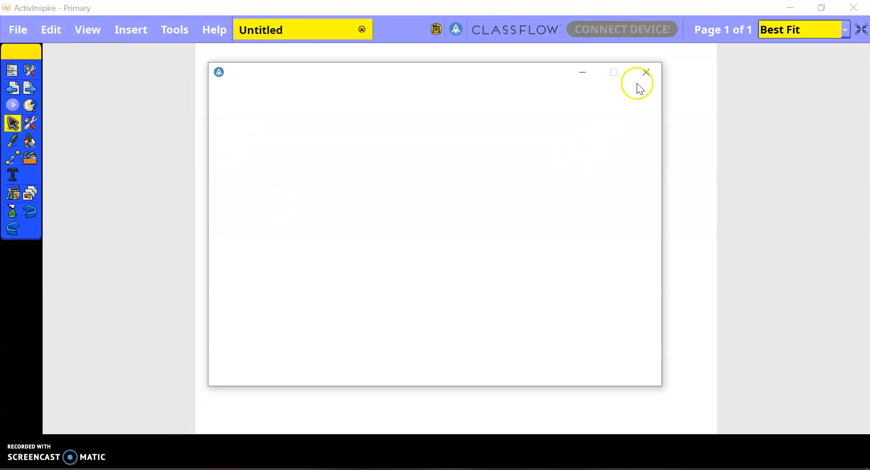
# - Close the blank pop-up window and save the flipchart as 2Dshapes in the Flipcharts folder under Term 2 > Maths
pyautogui.click(648, 78)
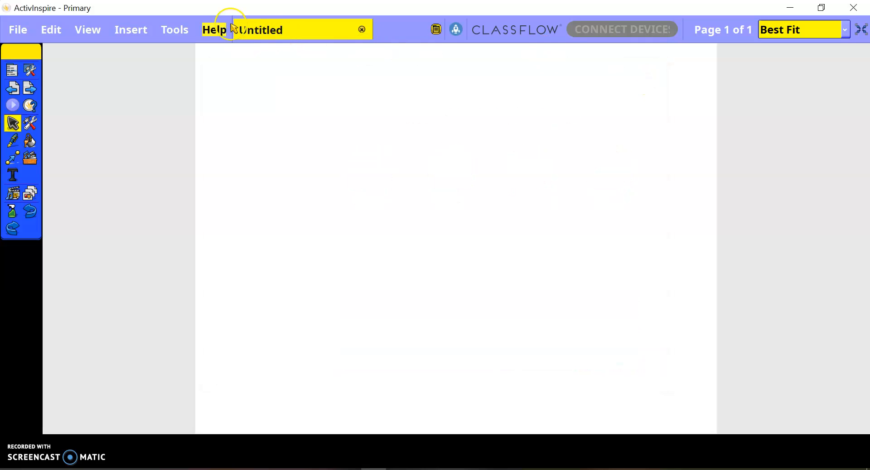
pyautogui.click(18, 30)
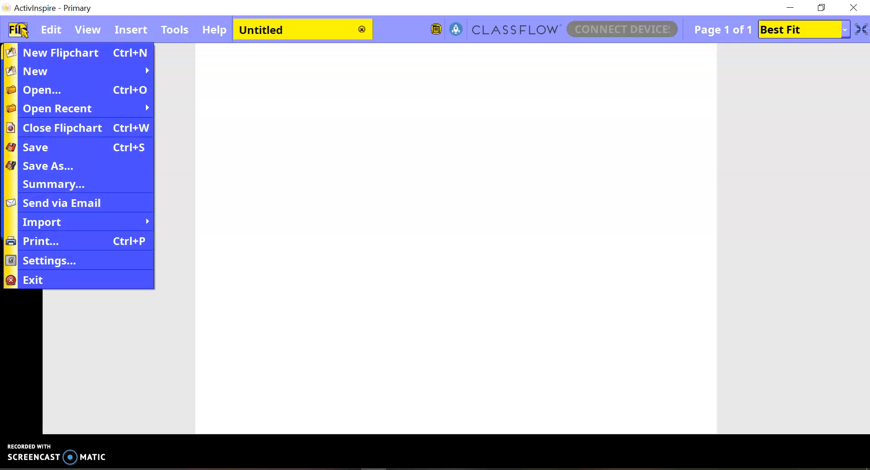
pyautogui.click(65, 165)
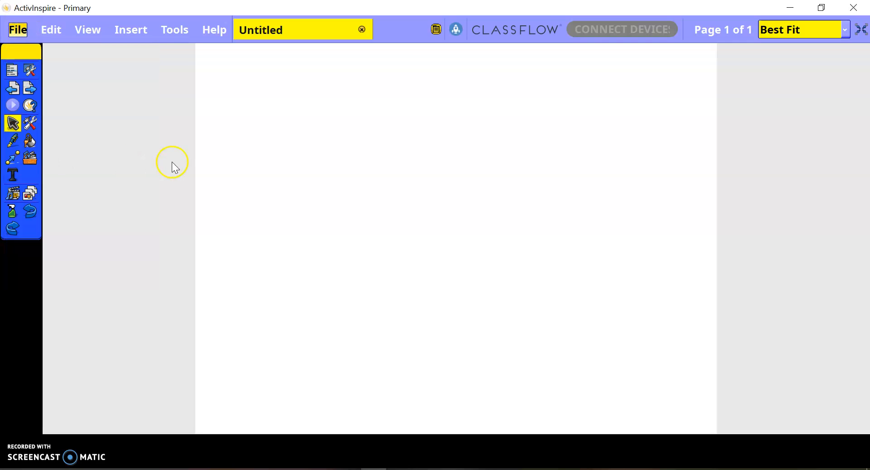
pyautogui.moveTo(121, 196); pyautogui.dragTo(121, 105)
pyautogui.click(64, 186)
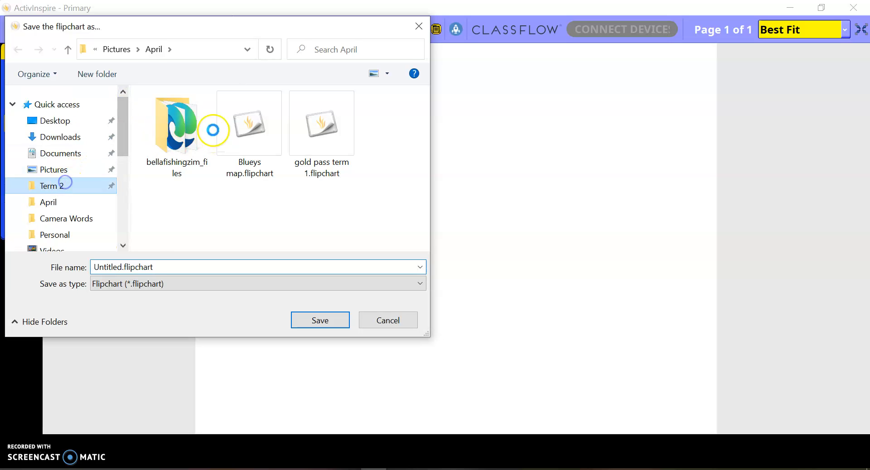
pyautogui.click(181, 144)
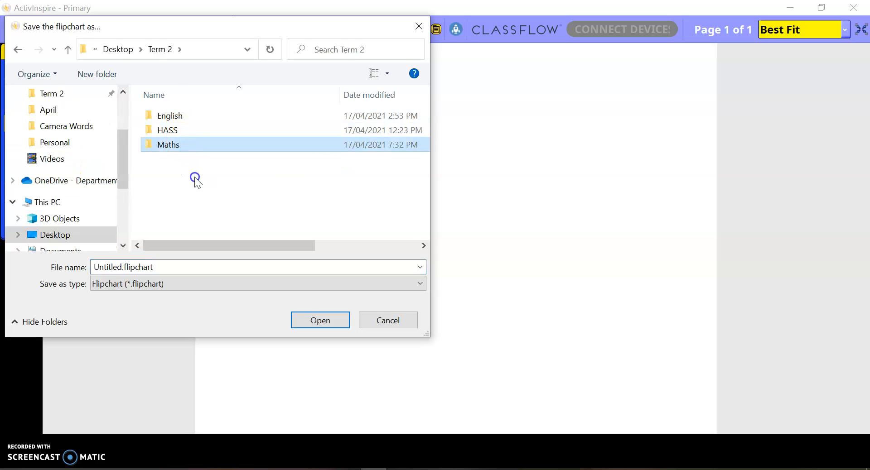
pyautogui.click(198, 117)
pyautogui.click(198, 119)
pyautogui.click(176, 266)
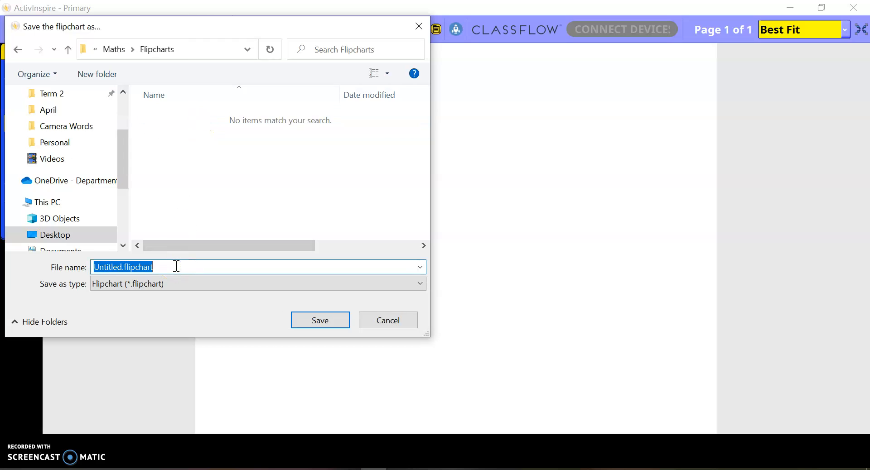
pyautogui.write('2Dshapes')
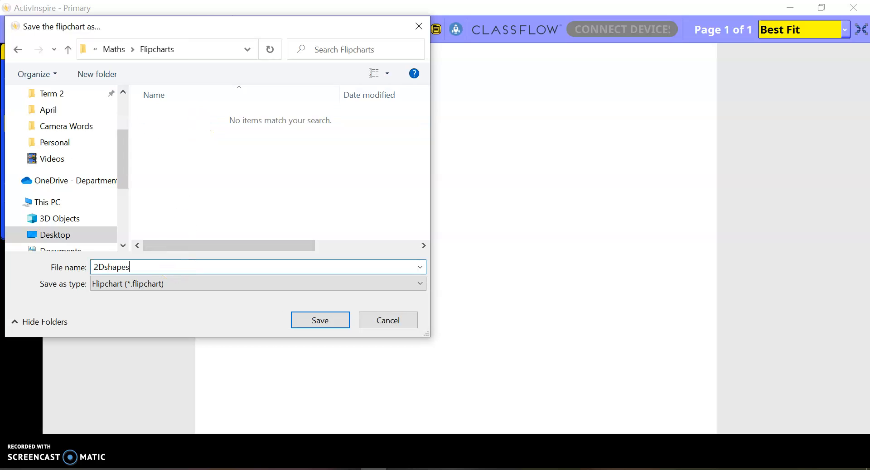
pyautogui.click(317, 319)
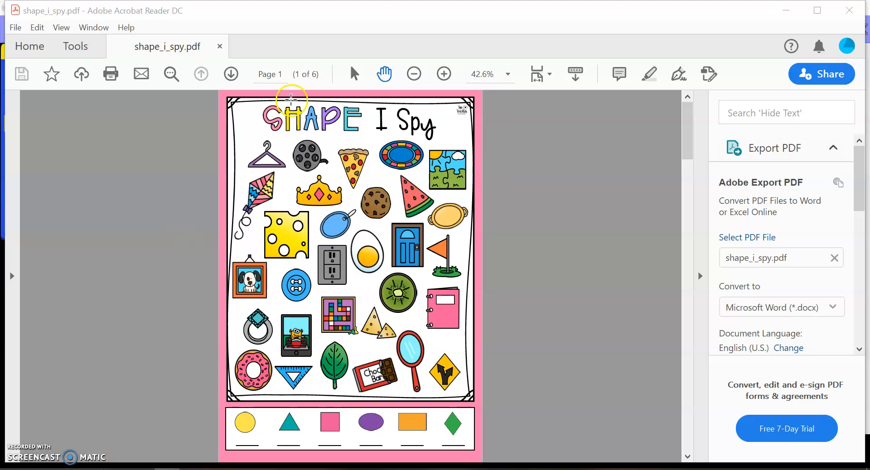
# - Capture the whole first page of shape_i_spy.pdf with the Snipping Tool and copy the snip
pyautogui.click(388, 332)
pyautogui.moveTo(220, 94); pyautogui.dragTo(481, 459)
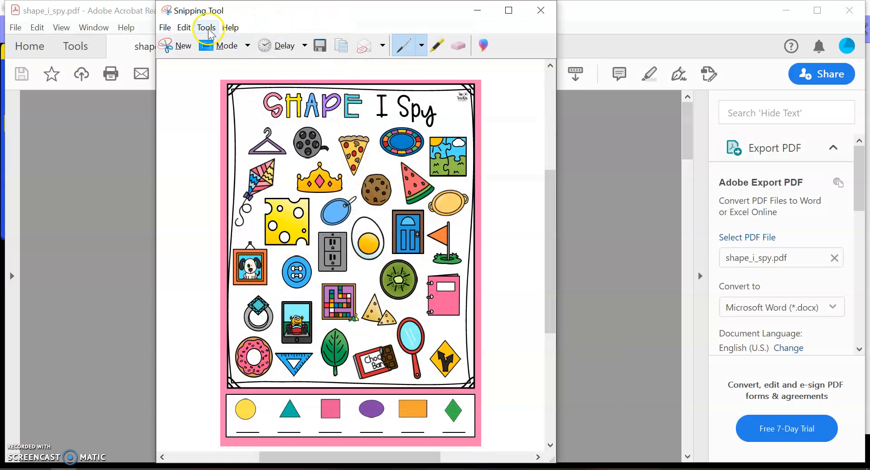
pyautogui.click(183, 27)
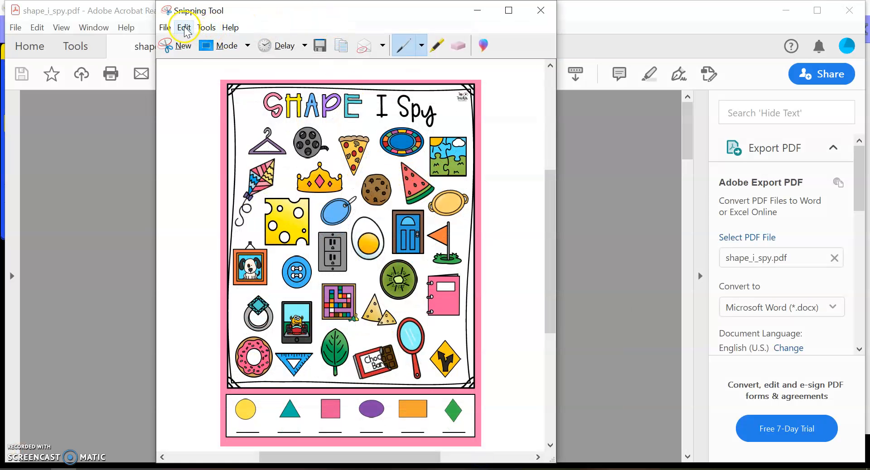
pyautogui.click(184, 44)
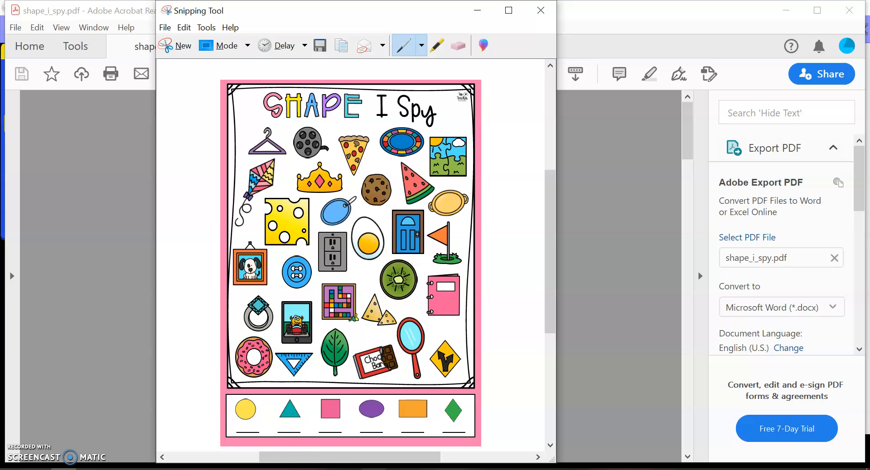
# - Switch to ActivInspire, paste the Shape I Spy snip and shrink and centre it to fit the flipchart page
pyautogui.click(373, 469)
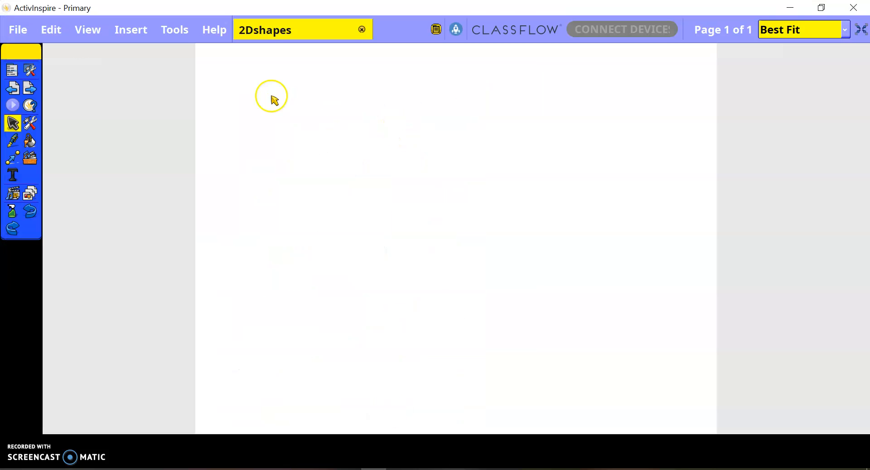
pyautogui.hotkey('ctrl', 'v')
pyautogui.moveTo(270, 95); pyautogui.dragTo(387, 88)
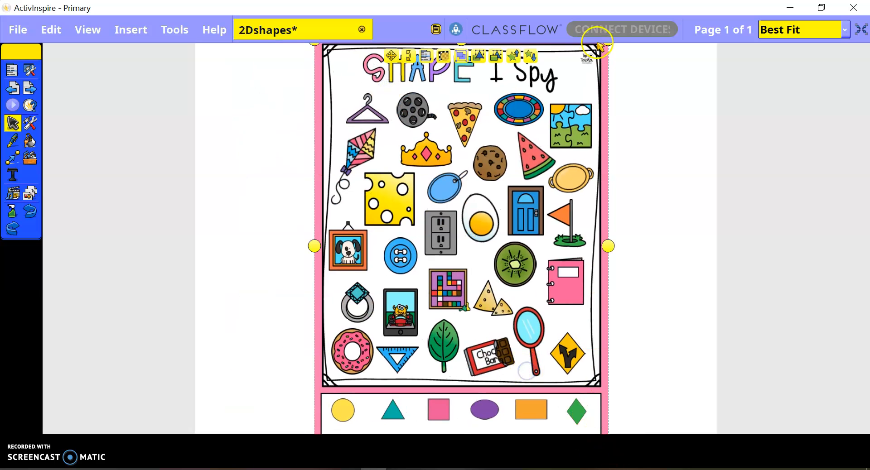
pyautogui.moveTo(609, 44); pyautogui.dragTo(589, 69)
pyautogui.moveTo(516, 154); pyautogui.dragTo(520, 135)
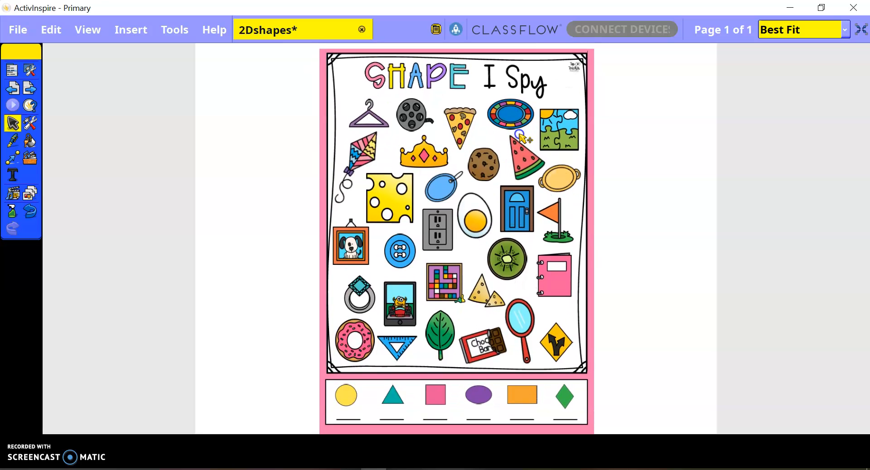
pyautogui.click(254, 141)
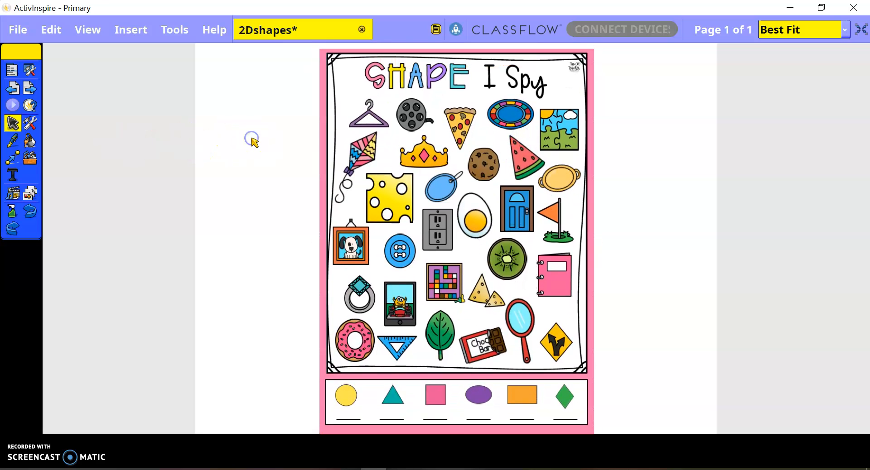
pyautogui.click(617, 180)
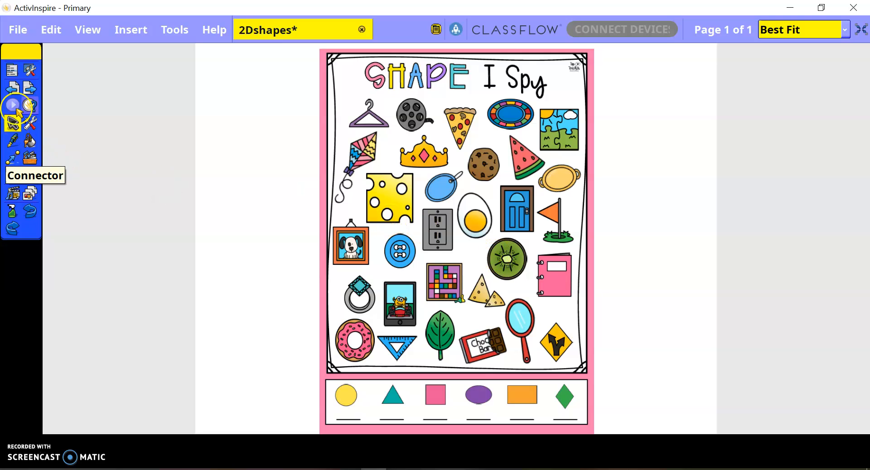
# - Move the floating toolbox beside the worksheet and mark the kiwi slice with the blue highlighter
pyautogui.moveTo(15, 58); pyautogui.dragTo(165, 104)
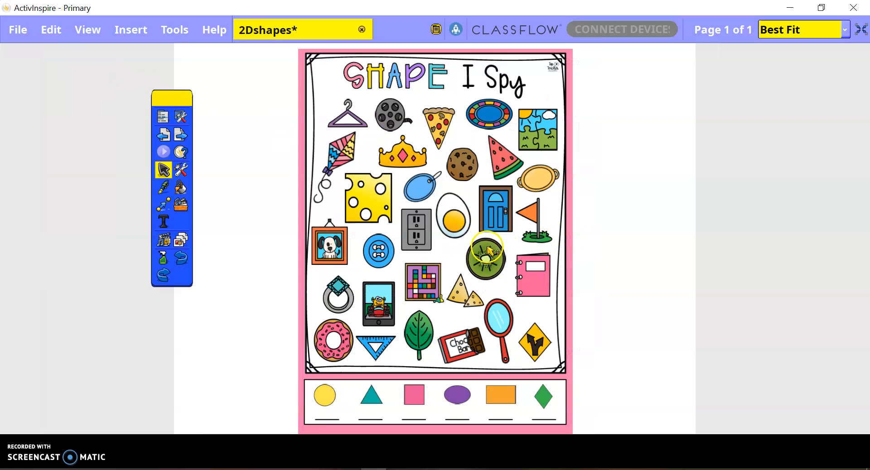
pyautogui.click(164, 187)
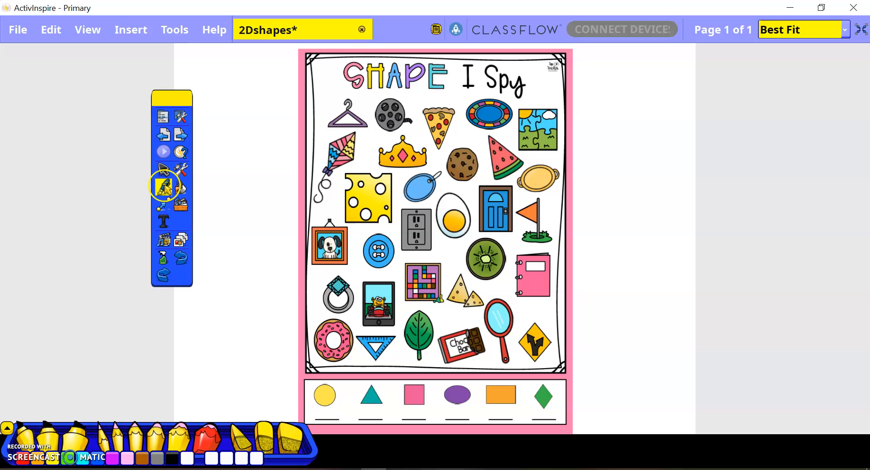
pyautogui.click(79, 435)
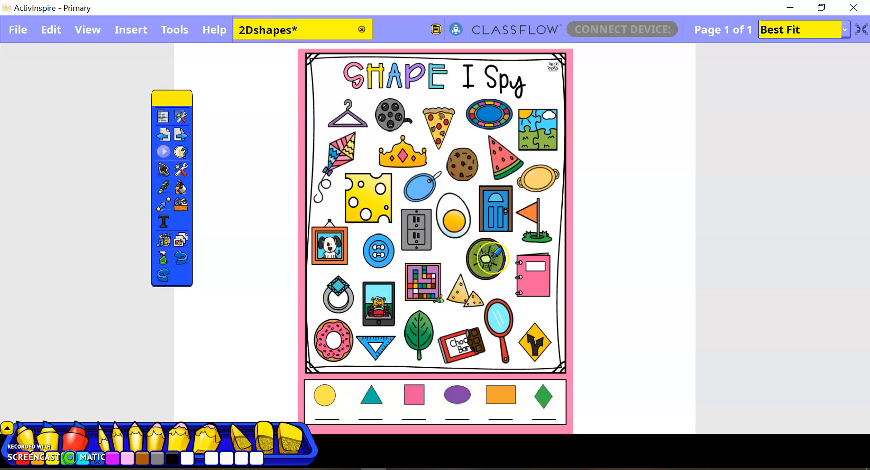
pyautogui.moveTo(500, 257)
pyautogui.mouseDown()
pyautogui.moveTo(487, 256)
pyautogui.moveTo(494, 258)
pyautogui.mouseUp()
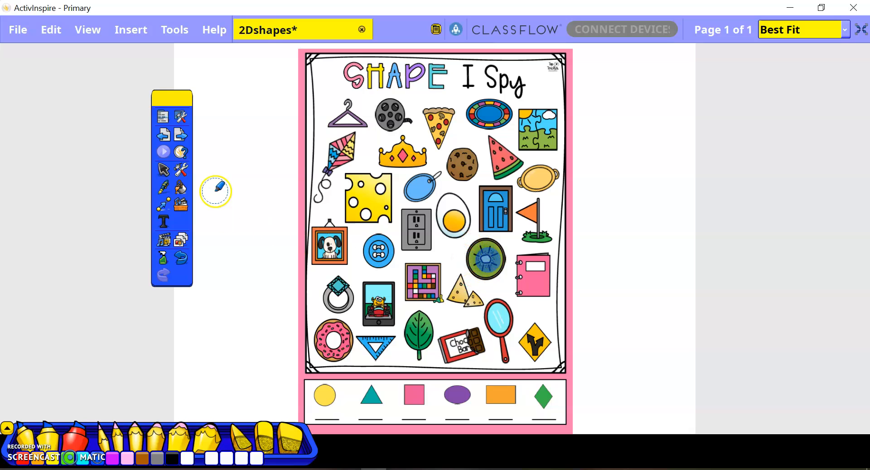
# - Move the toolbox farther from the worksheet, then capture and copy its yellow circle with the Snipping Tool
pyautogui.click(163, 187)
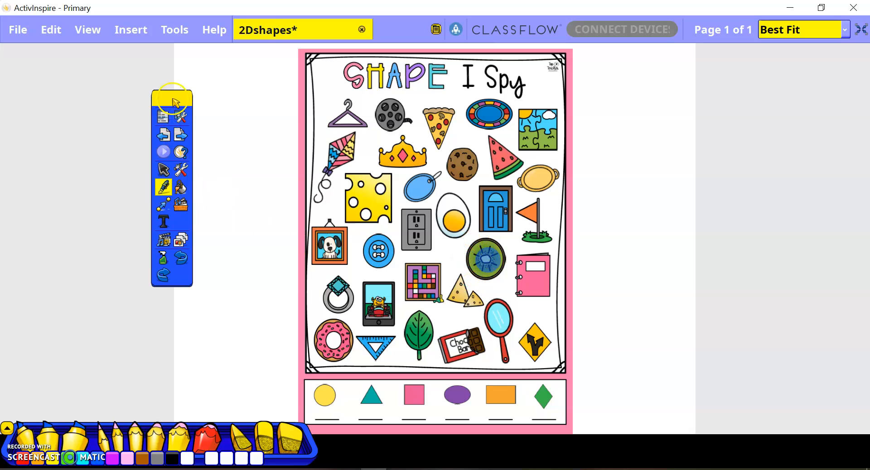
pyautogui.moveTo(184, 103); pyautogui.dragTo(126, 105)
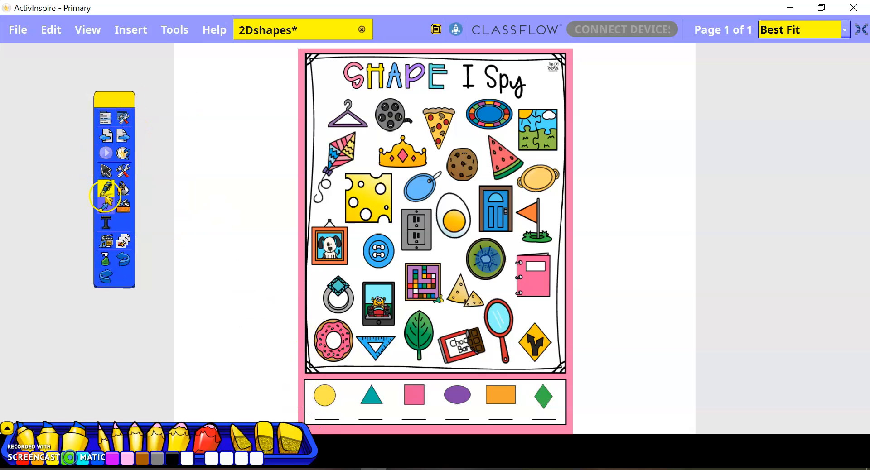
pyautogui.click(67, 469)
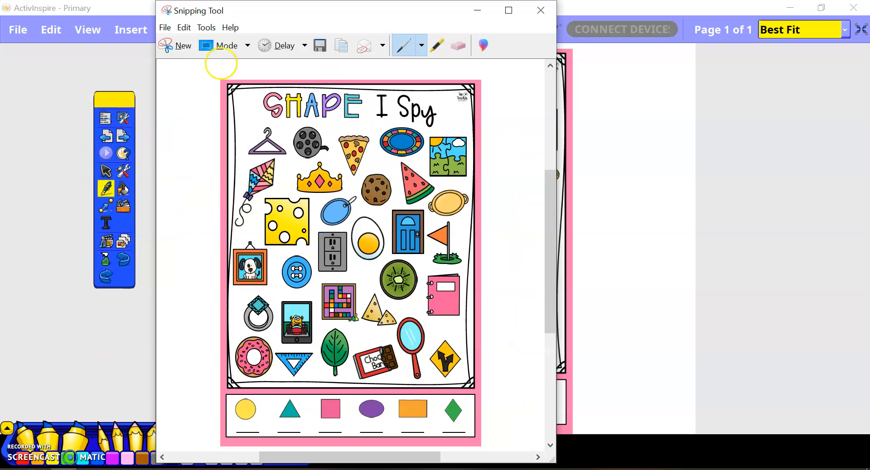
pyautogui.click(175, 46)
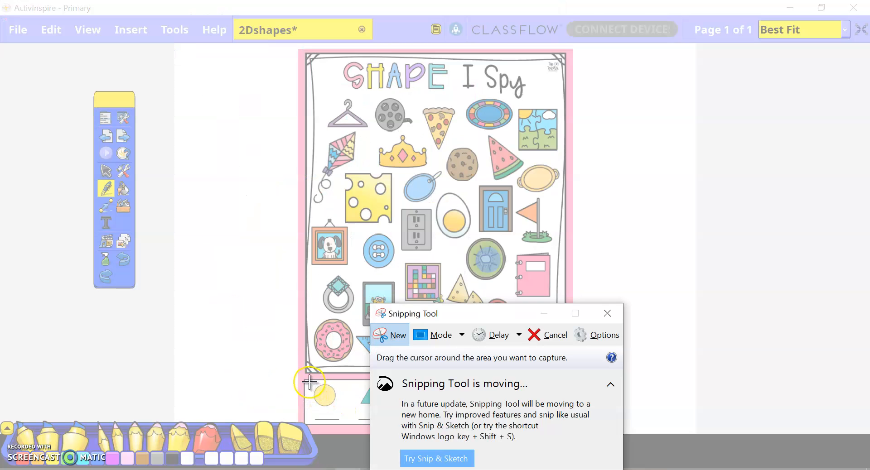
pyautogui.moveTo(309, 383); pyautogui.dragTo(344, 409)
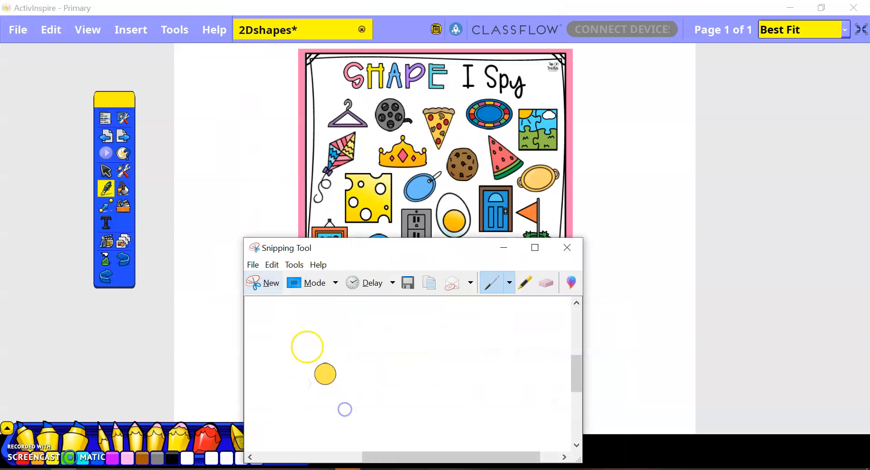
pyautogui.click(272, 264)
pyautogui.click(267, 282)
# - Paste the yellow circle snip into the flipchart and place it in the blank margin near the worksheet's upper-left corner
pyautogui.click(225, 138)
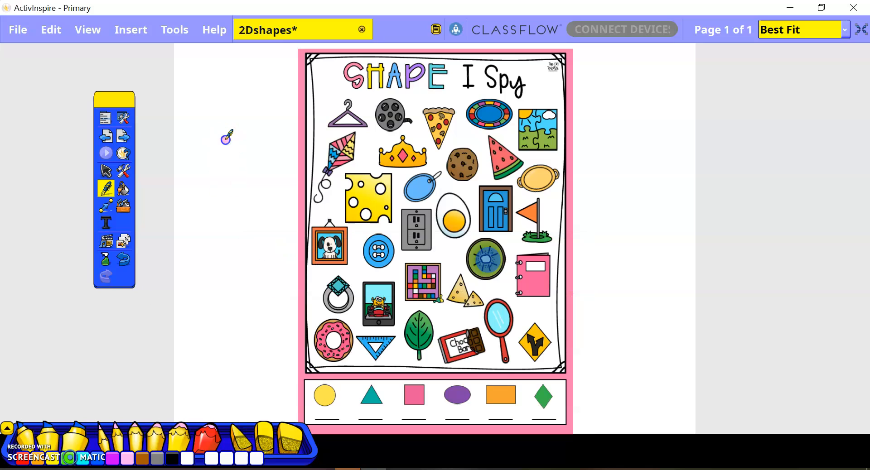
pyautogui.click(105, 172)
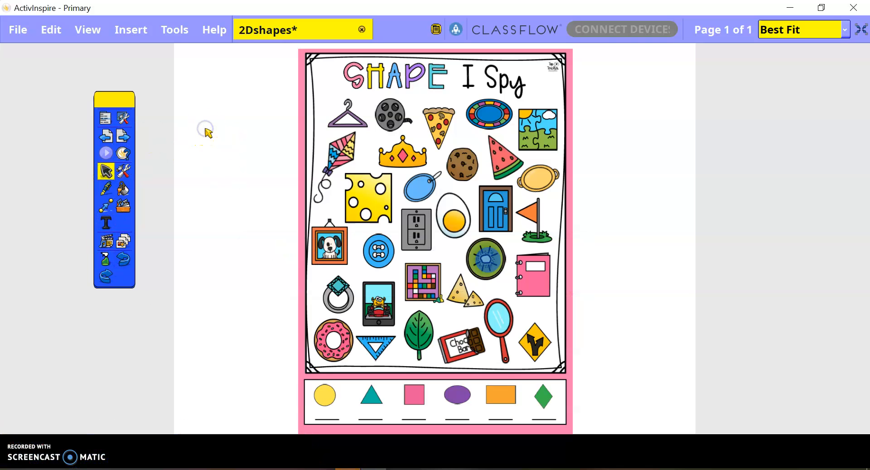
pyautogui.hotkey('ctrl', 'v')
pyautogui.moveTo(192, 61); pyautogui.dragTo(201, 88)
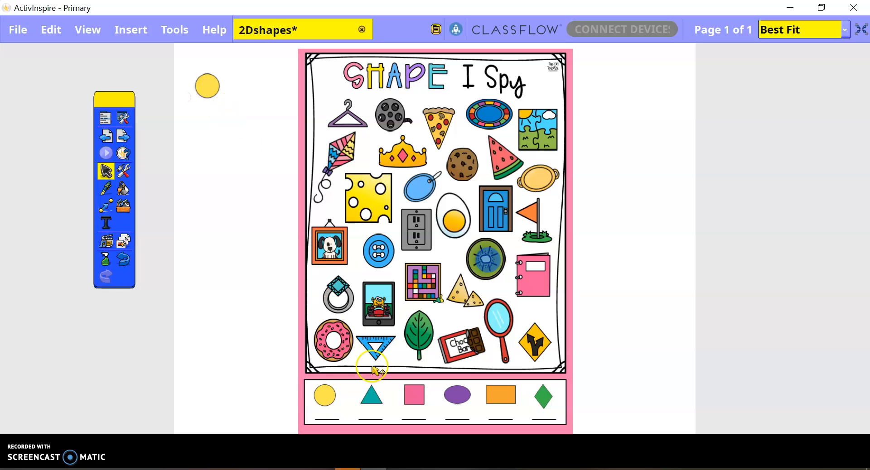
# - Draw one black tally mark with the pen beneath the yellow circle in the blank margin
pyautogui.click(107, 188)
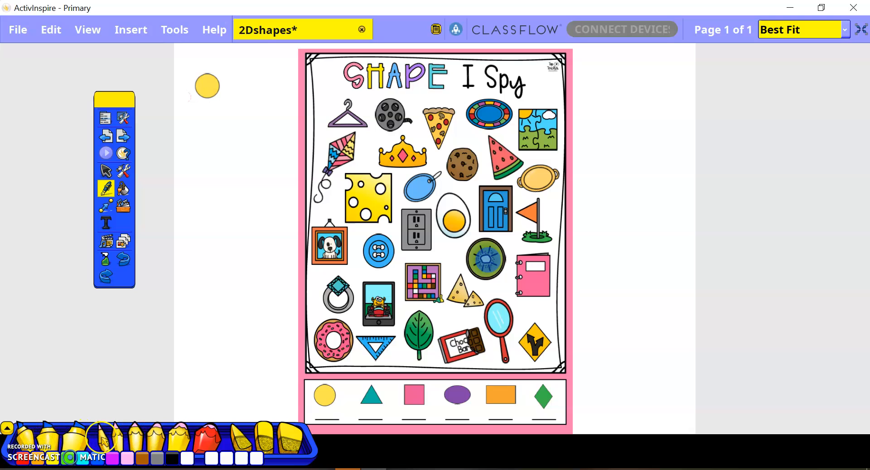
pyautogui.click(136, 443)
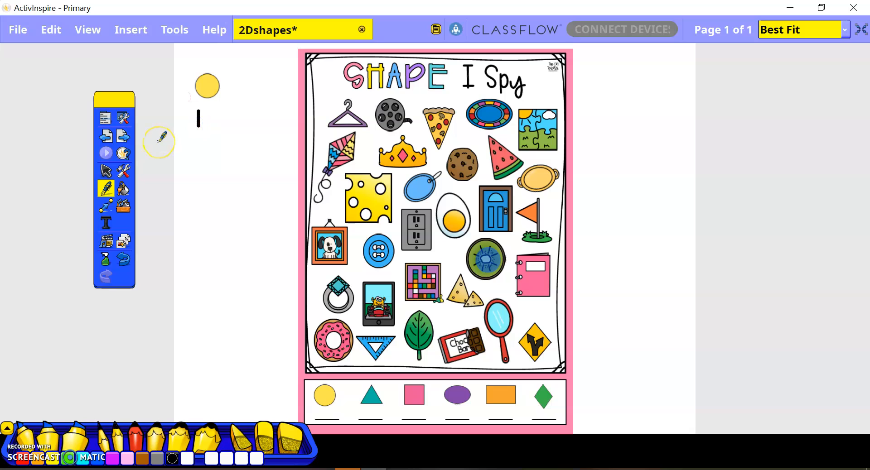
pyautogui.click(106, 171)
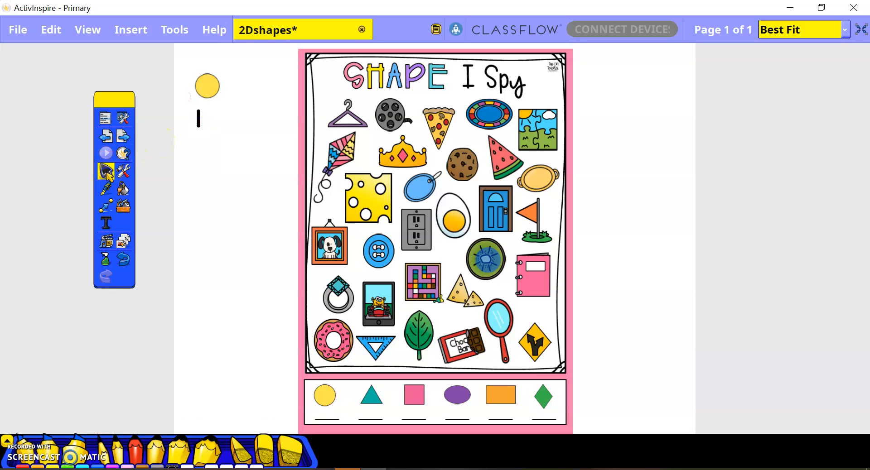
# - Highlight the doughnut, ring and button in blue, and add three black pen tally marks beneath the yellow circle
pyautogui.click(106, 188)
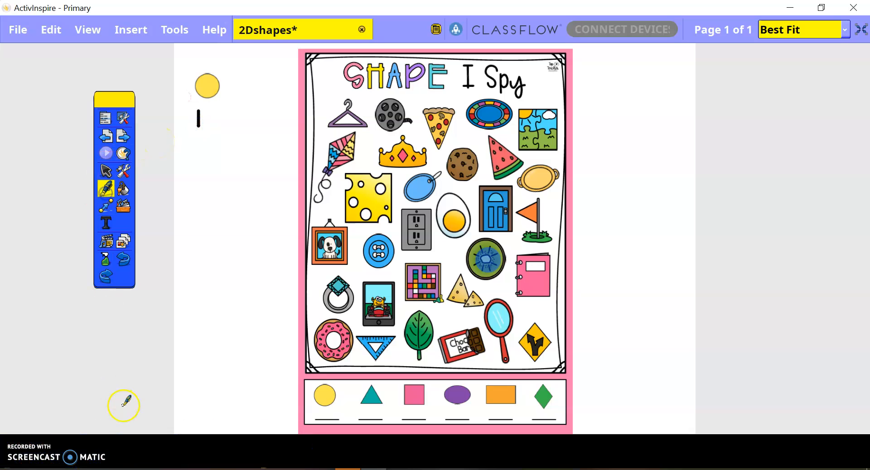
pyautogui.click(75, 437)
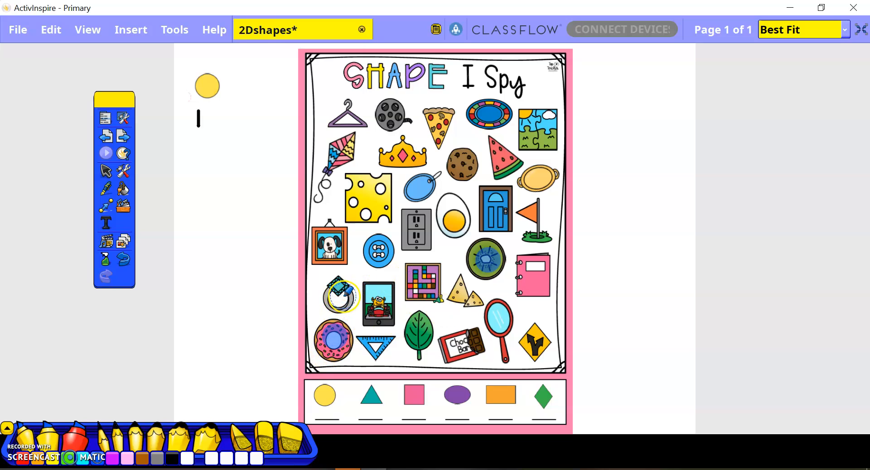
pyautogui.click(343, 301)
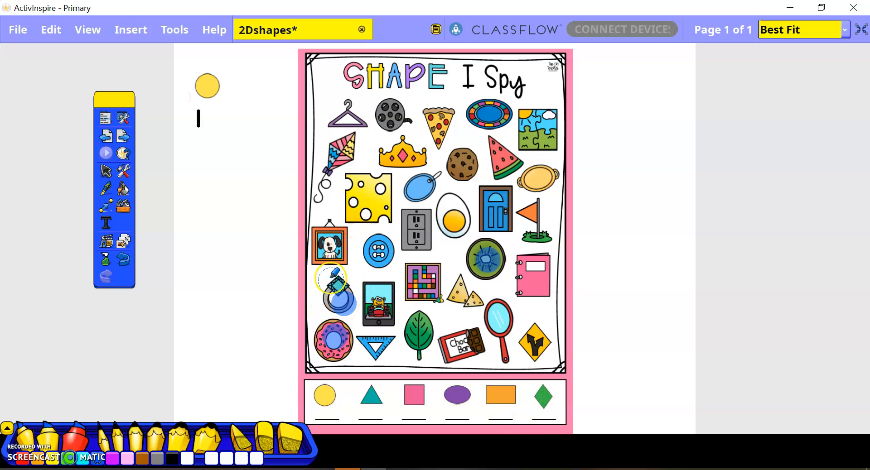
pyautogui.click(379, 251)
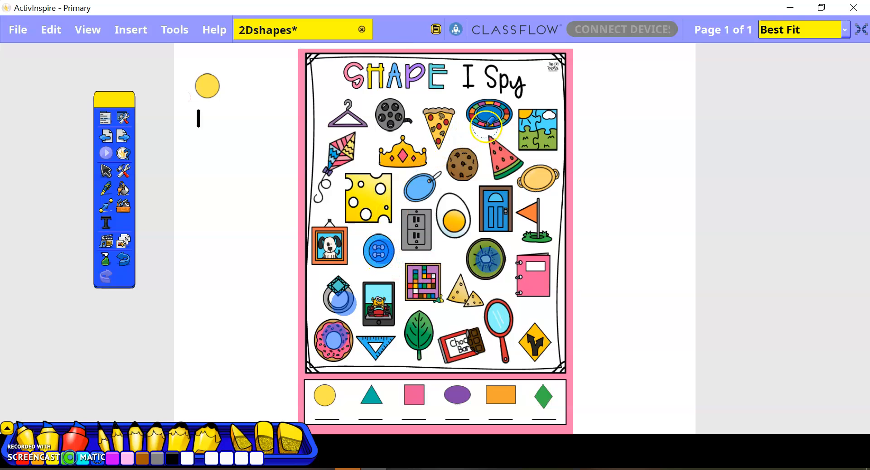
pyautogui.click(107, 187)
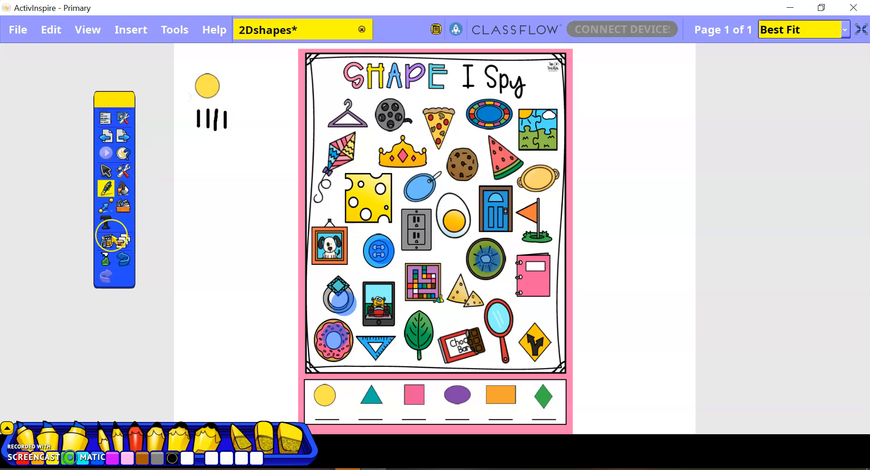
# - Highlight the cookie in blue and draw a black diagonal tally stroke across the four existing marks
pyautogui.click(124, 259)
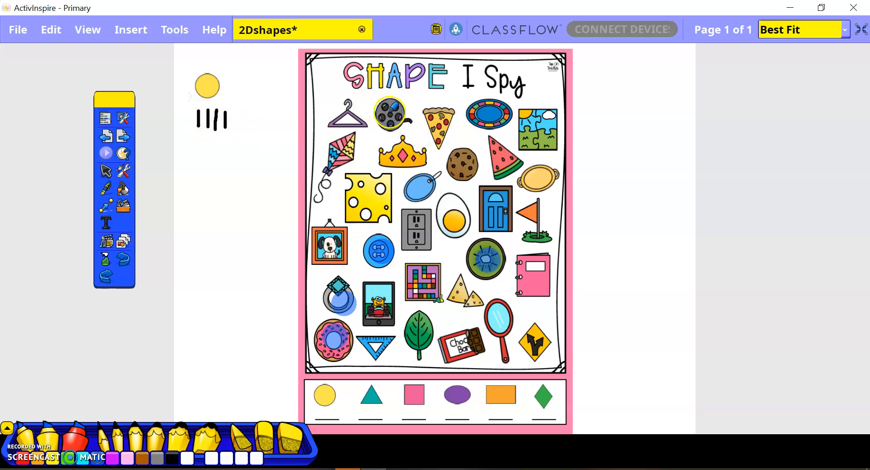
pyautogui.click(462, 163)
pyautogui.hotkey('ctrl', 'z')
pyautogui.click(106, 188)
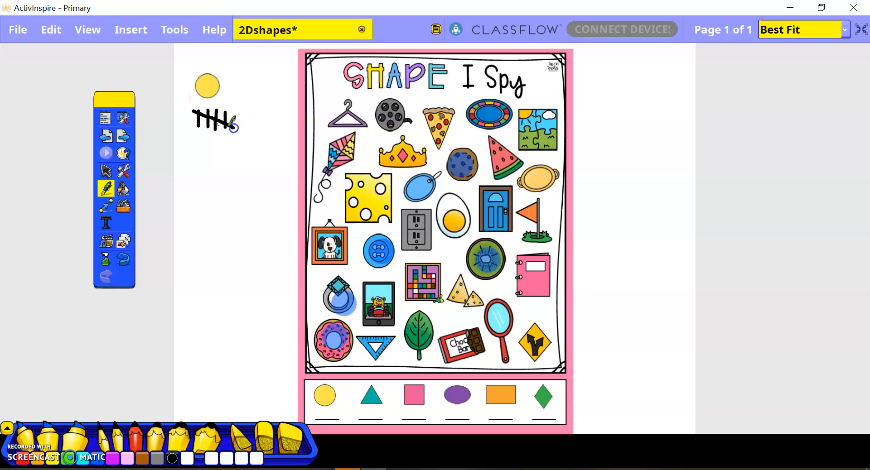
# - Highlight the film reel in blue and draw a sixth black tally mark beside the crossed group of five
pyautogui.click(106, 172)
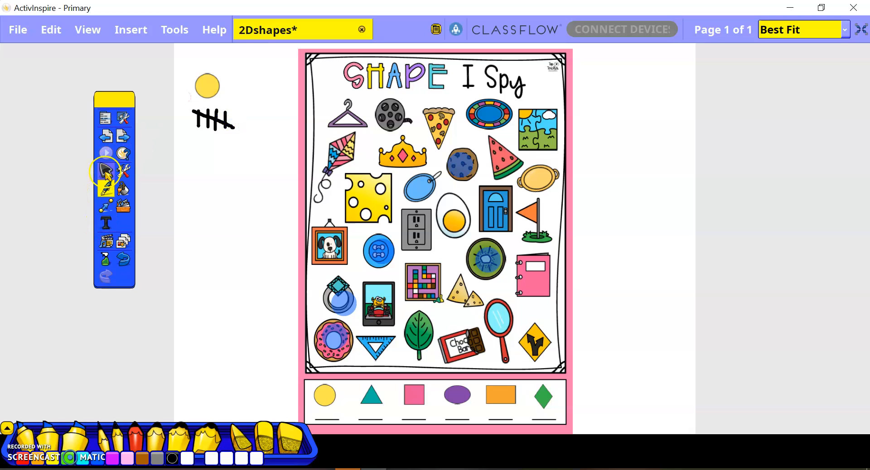
pyautogui.click(75, 436)
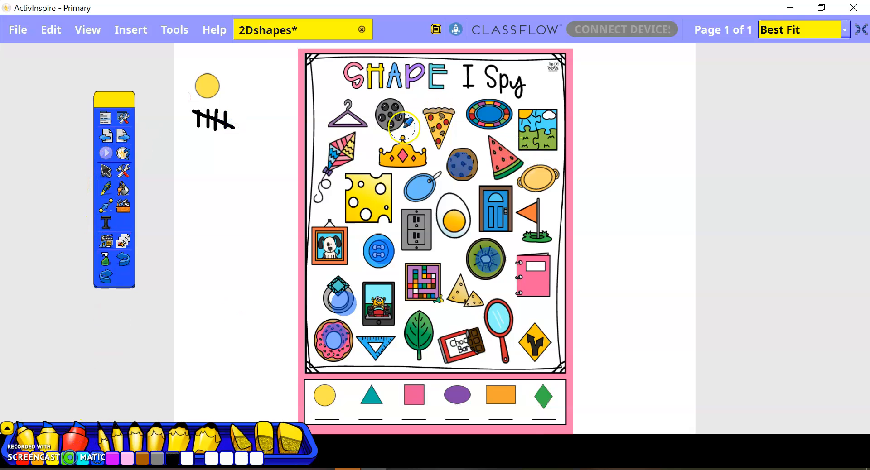
pyautogui.click(391, 114)
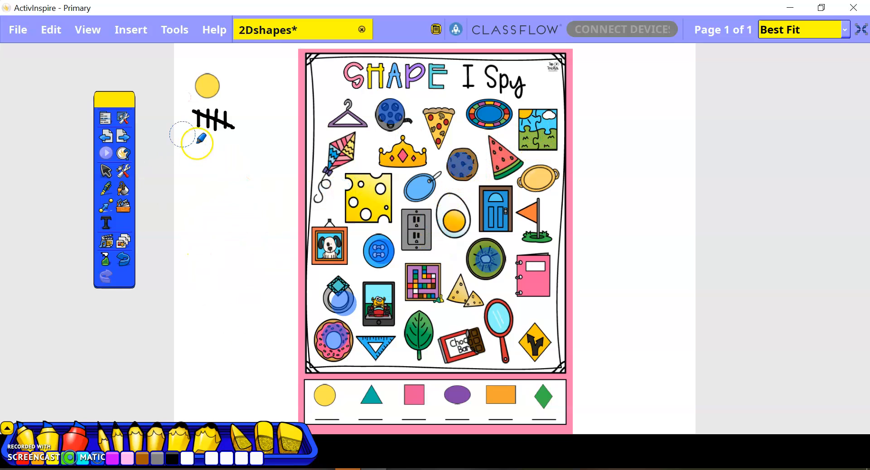
pyautogui.click(105, 188)
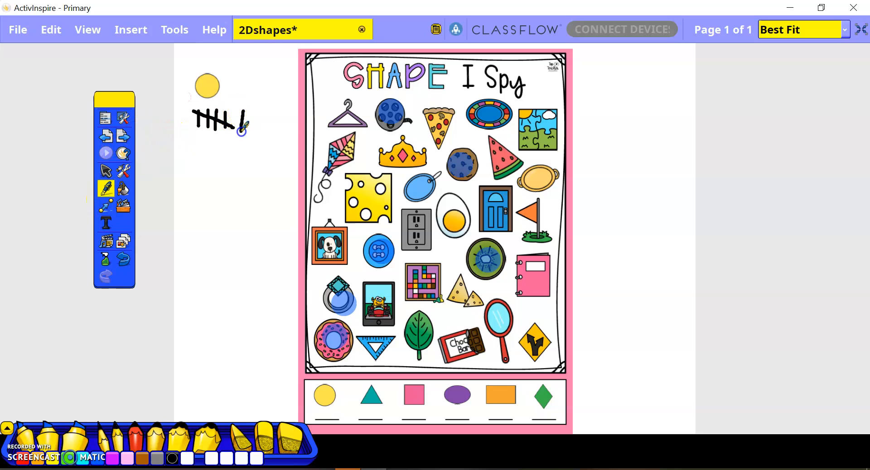
# - Write the number 6 with the black pen on the answer line beneath the worksheet's yellow circle
pyautogui.click(105, 186)
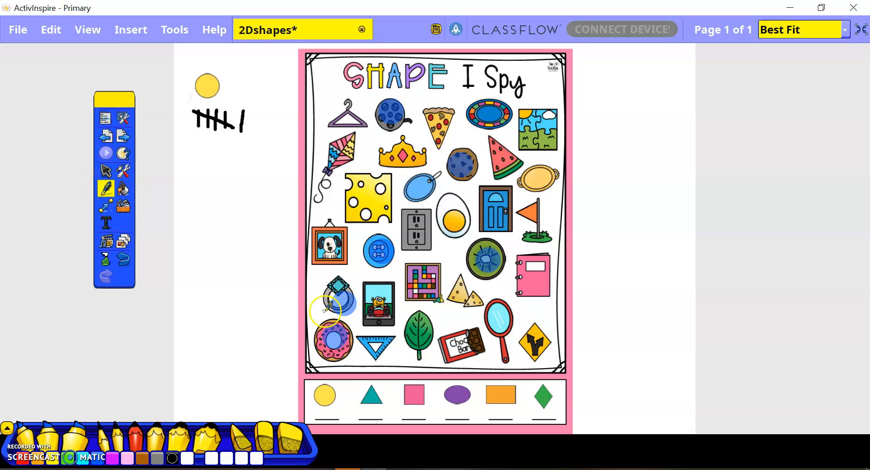
pyautogui.click(134, 120)
pyautogui.click(410, 254)
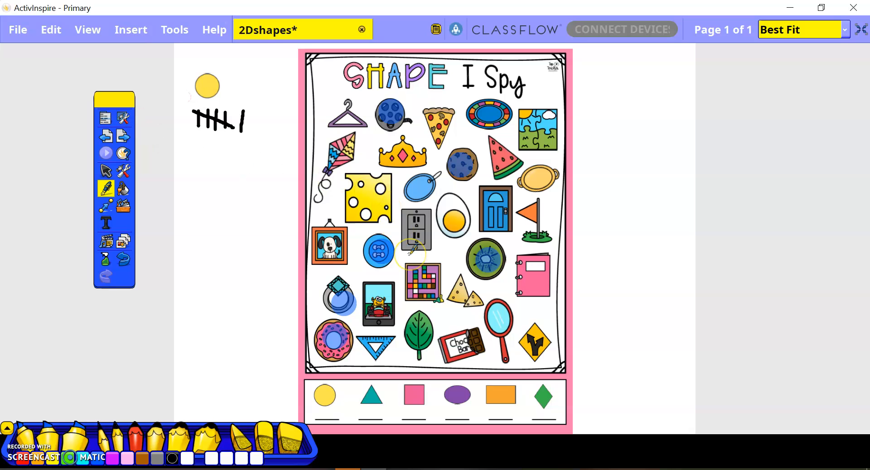
pyautogui.click(334, 396)
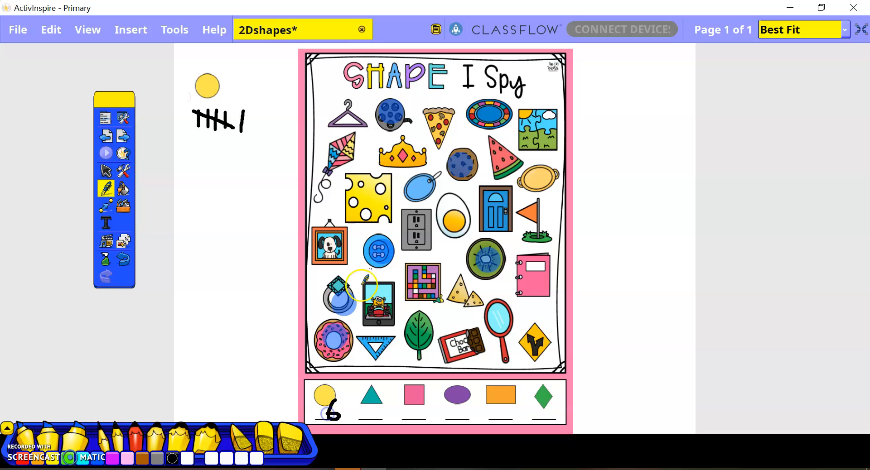
pyautogui.click(108, 189)
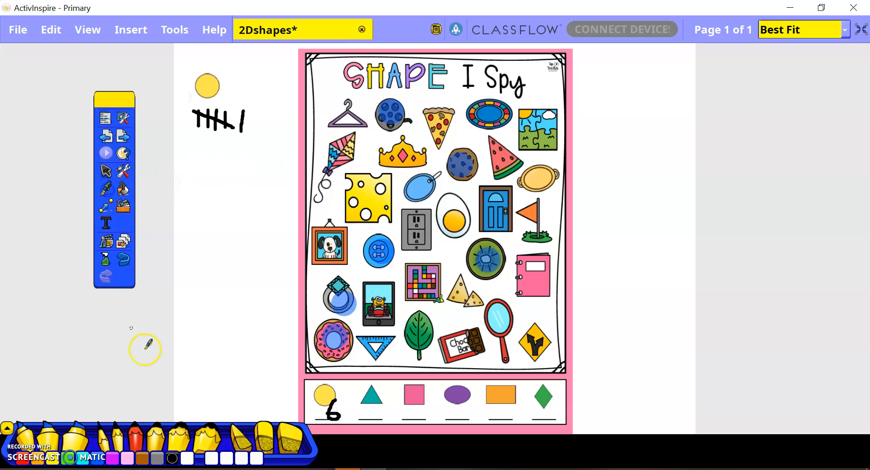
# - Capture the teal triangle from the worksheet's answer row with the Snipping Tool and copy the snip
pyautogui.click(78, 438)
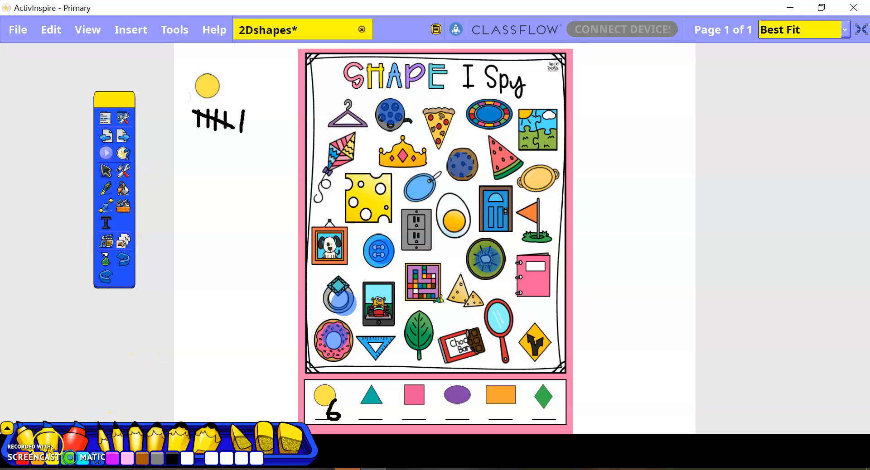
pyautogui.click(64, 468)
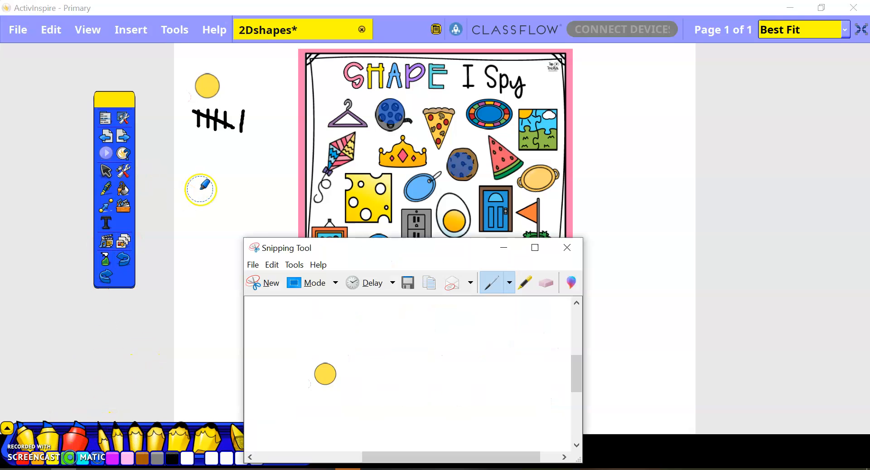
pyautogui.click(268, 277)
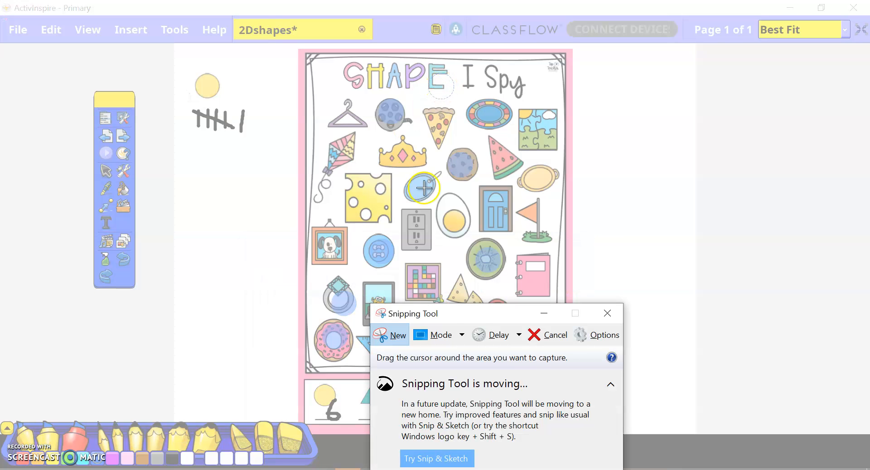
pyautogui.moveTo(472, 316); pyautogui.dragTo(718, 171)
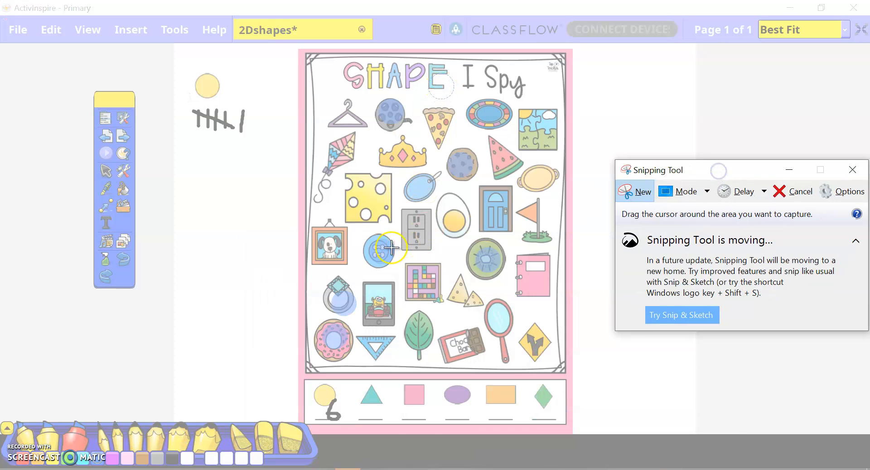
pyautogui.moveTo(356, 381); pyautogui.dragTo(357, 381)
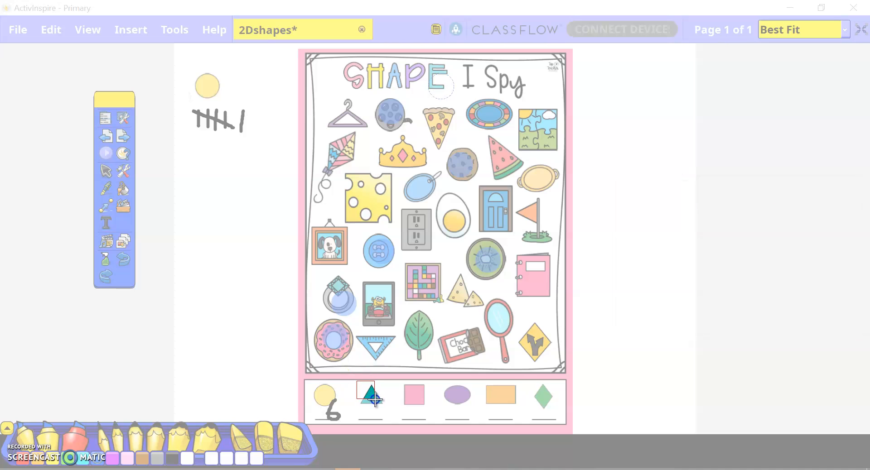
pyautogui.moveTo(388, 407); pyautogui.dragTo(388, 407)
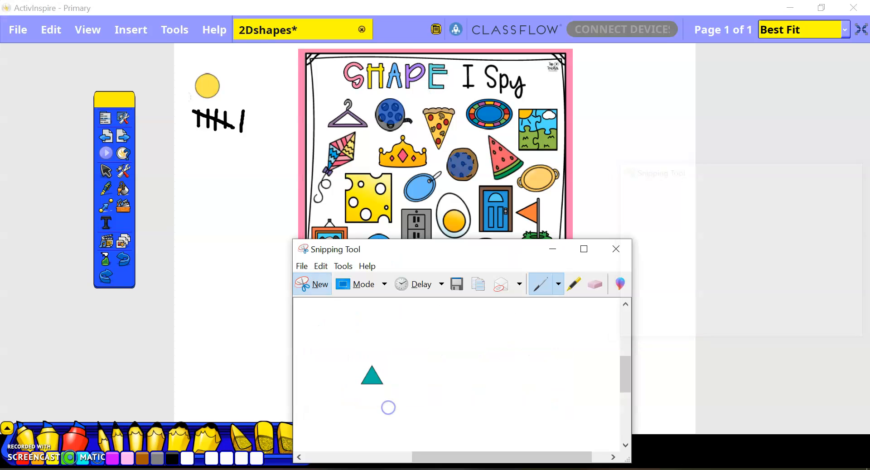
pyautogui.click(321, 266)
pyautogui.click(320, 281)
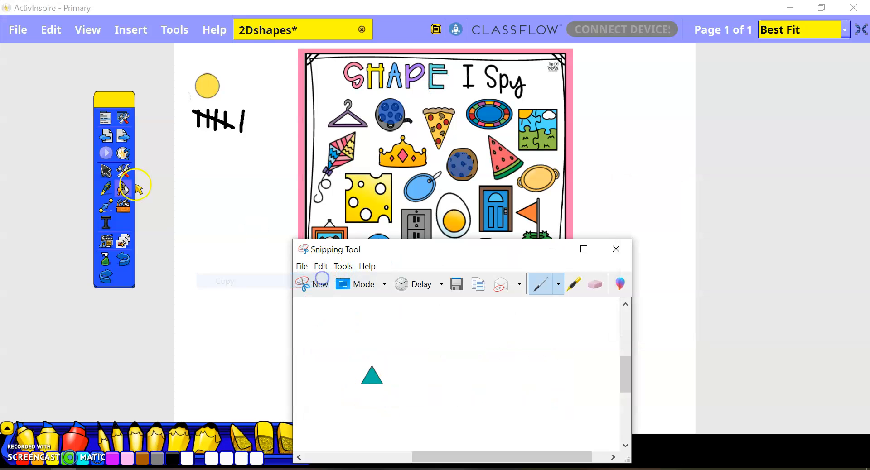
# - Paste the teal triangle snip into the flipchart and place it in the blank margin beneath the circle's tally marks
pyautogui.click(105, 172)
pyautogui.click(190, 180)
pyautogui.hotkey('ctrl', 'v')
pyautogui.moveTo(194, 53); pyautogui.dragTo(214, 171)
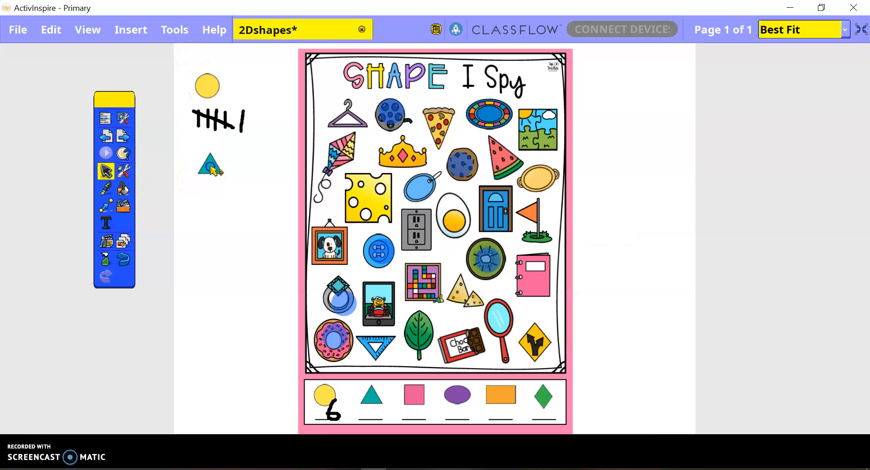
pyautogui.click(161, 161)
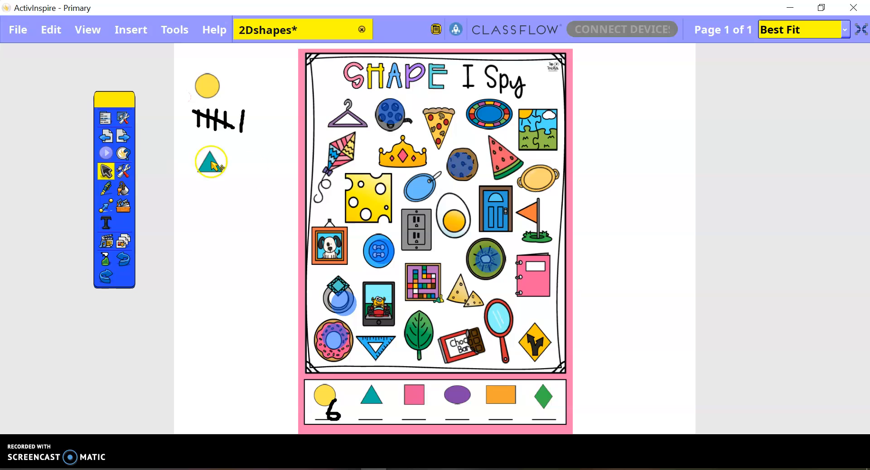
# - Cross out the kiwi slice, ring, doughnut, button, cookie and film reel with thick black pen strokes
pyautogui.click(105, 188)
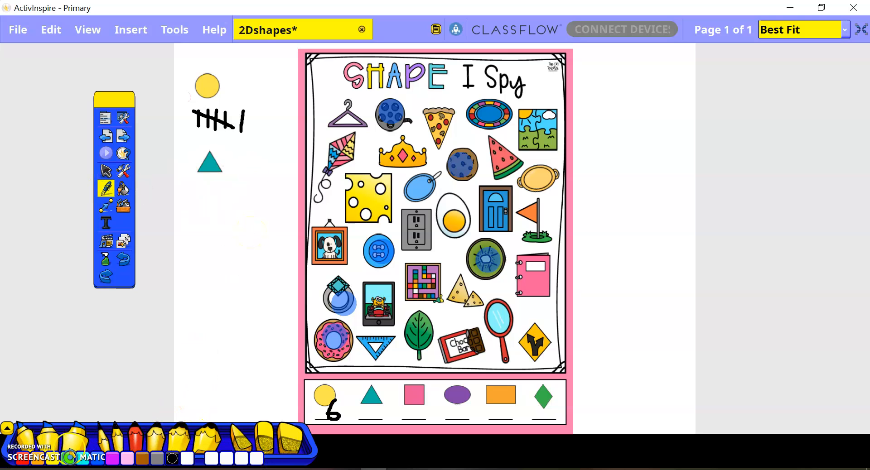
pyautogui.click(123, 459)
pyautogui.click(113, 458)
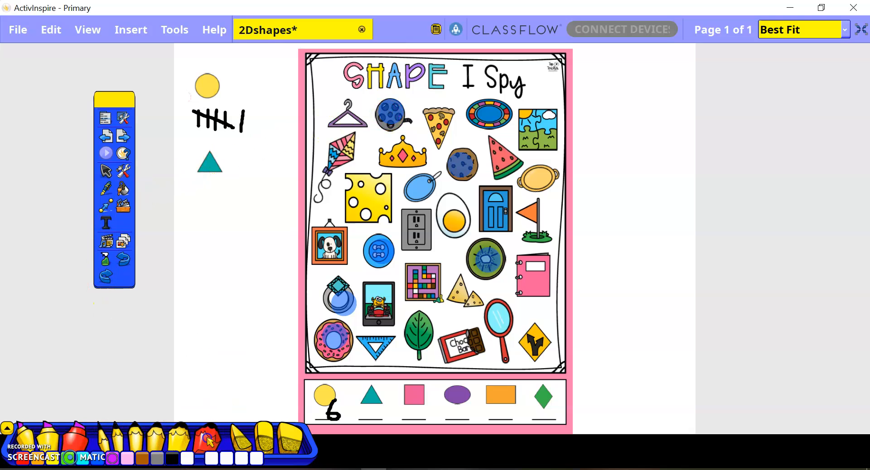
pyautogui.click(207, 439)
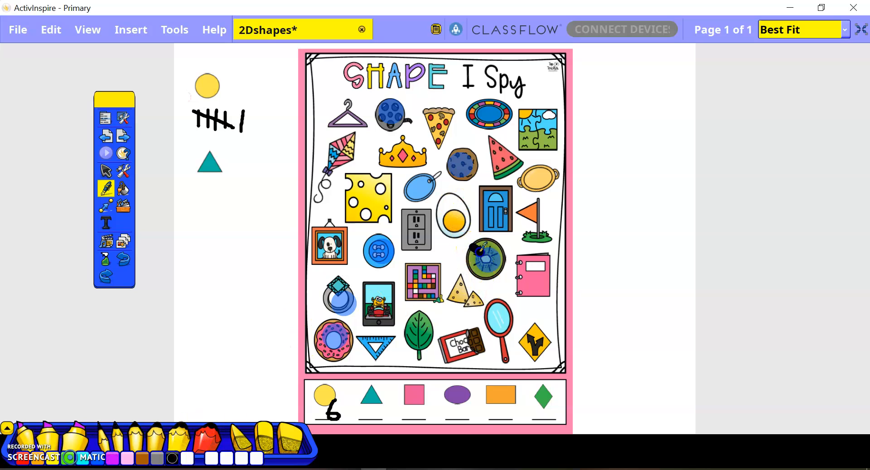
pyautogui.moveTo(497, 269); pyautogui.dragTo(501, 274)
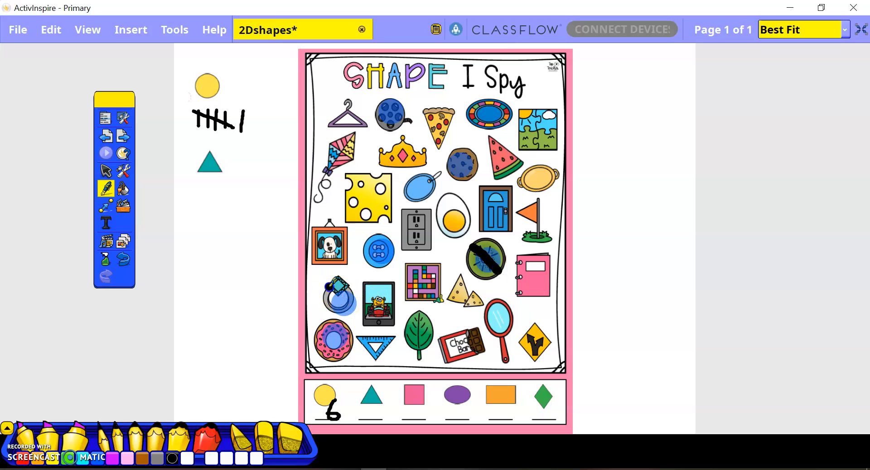
pyautogui.moveTo(316, 322); pyautogui.dragTo(320, 323)
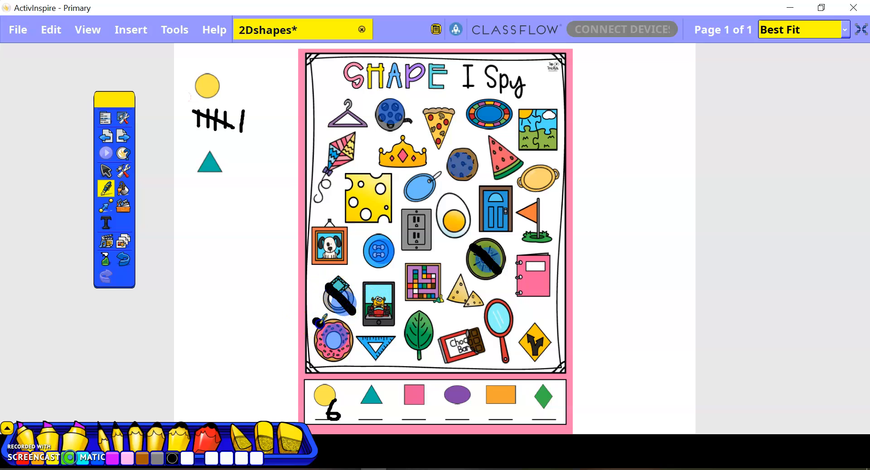
pyautogui.moveTo(349, 347); pyautogui.dragTo(356, 353)
pyautogui.moveTo(382, 247); pyautogui.dragTo(370, 237)
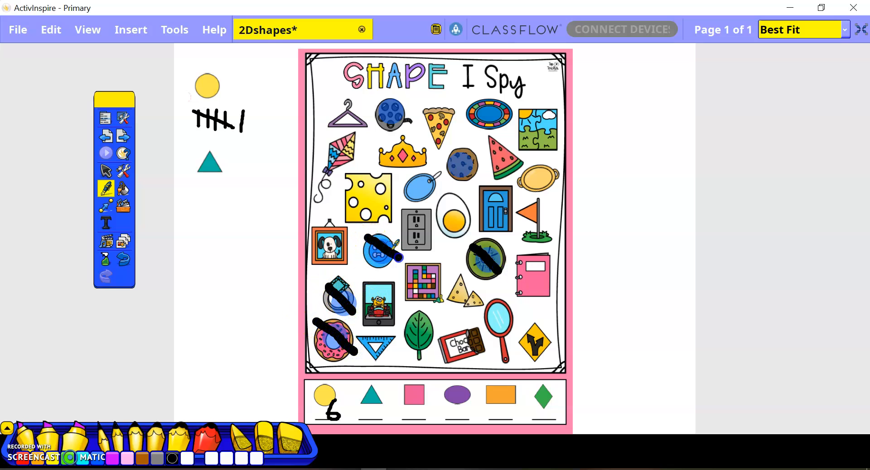
pyautogui.moveTo(451, 156); pyautogui.dragTo(474, 173)
pyautogui.moveTo(375, 99); pyautogui.dragTo(408, 124)
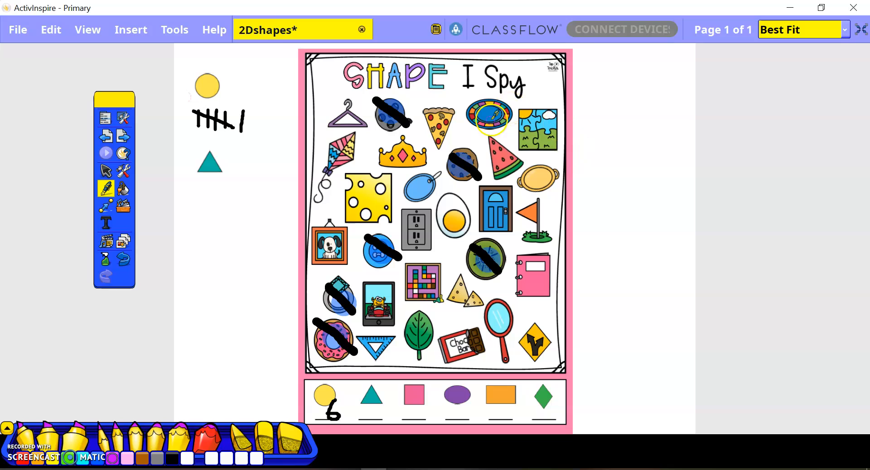
# - Cross out the watermelon slice, pizza slice and orange flag in thick magenta, drawing a tally mark for each beneath the teal triangle
pyautogui.moveTo(484, 151); pyautogui.dragTo(523, 161)
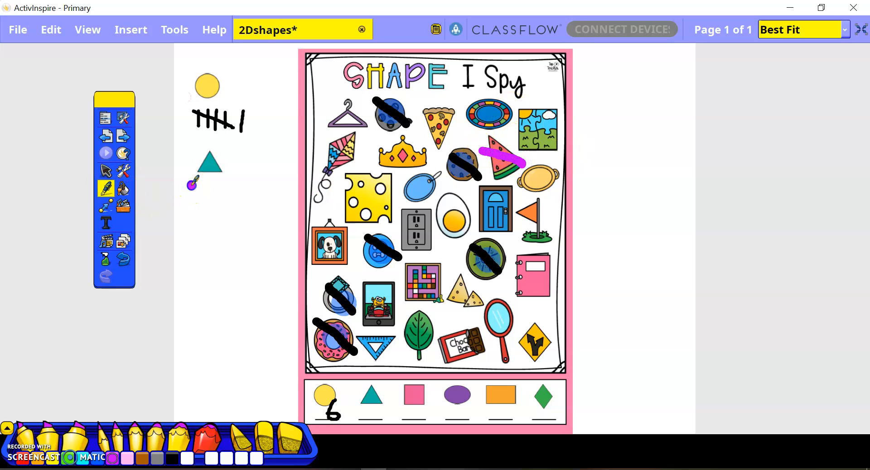
pyautogui.moveTo(424, 117); pyautogui.dragTo(462, 134)
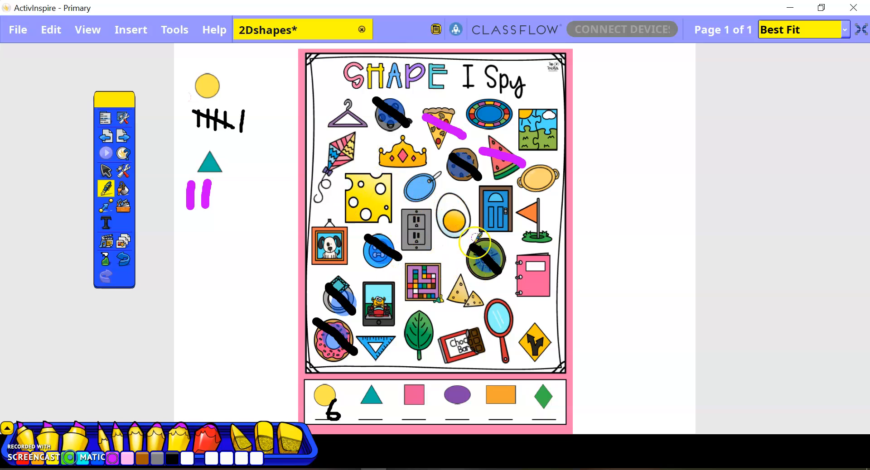
pyautogui.click(220, 185)
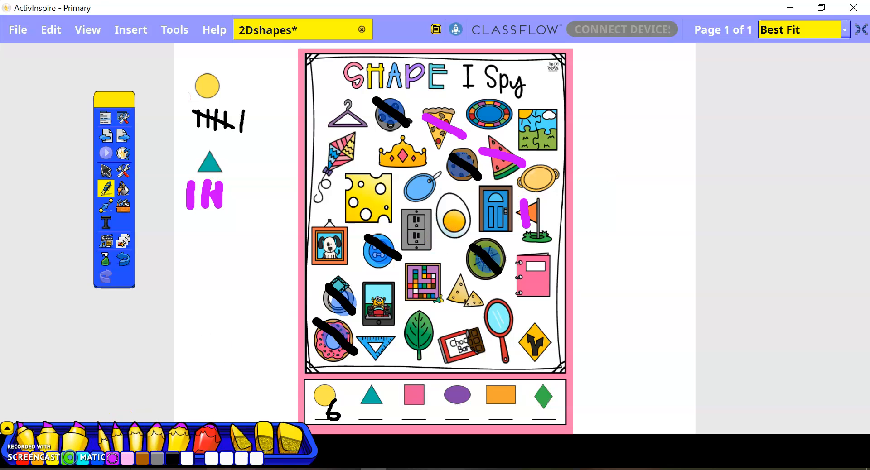
# - Switch to Chrome, search Google Images for "number 1 to 20" and browse the number charts and flash cards
pyautogui.click(218, 469)
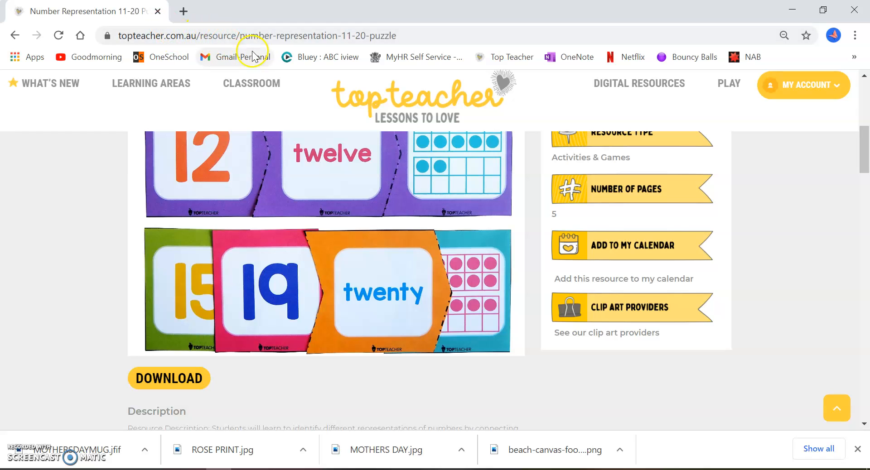
pyautogui.click(380, 34)
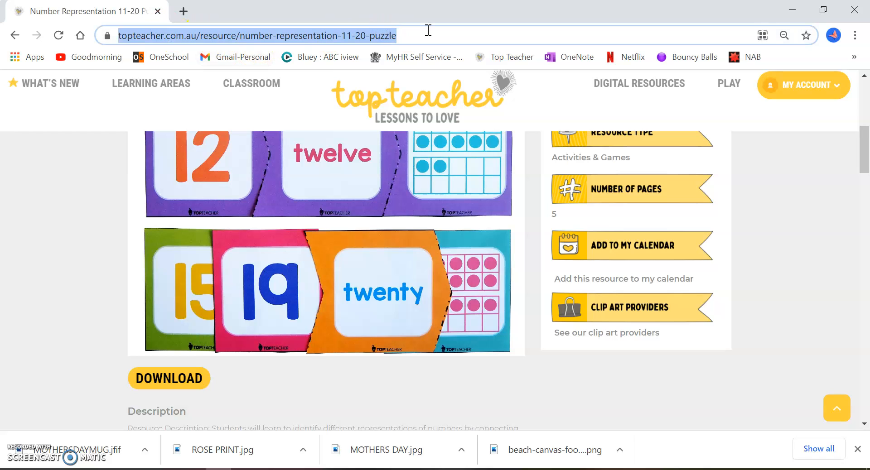
pyautogui.write('num')
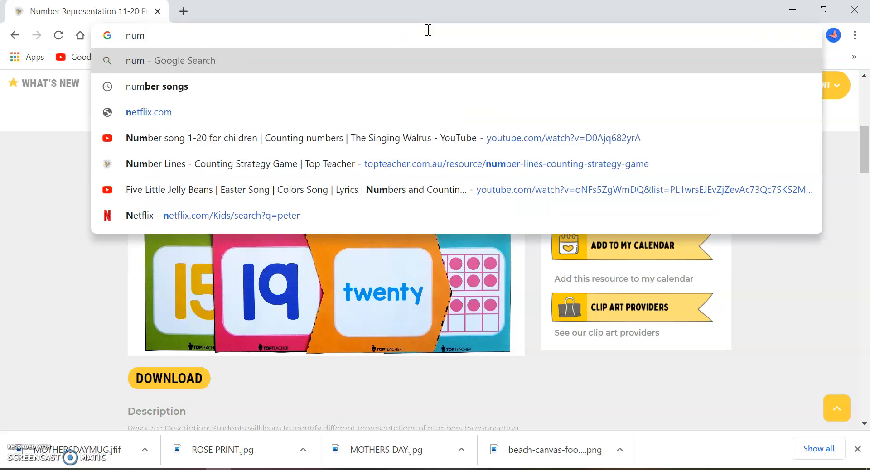
pyautogui.write('ber 1 to 20')
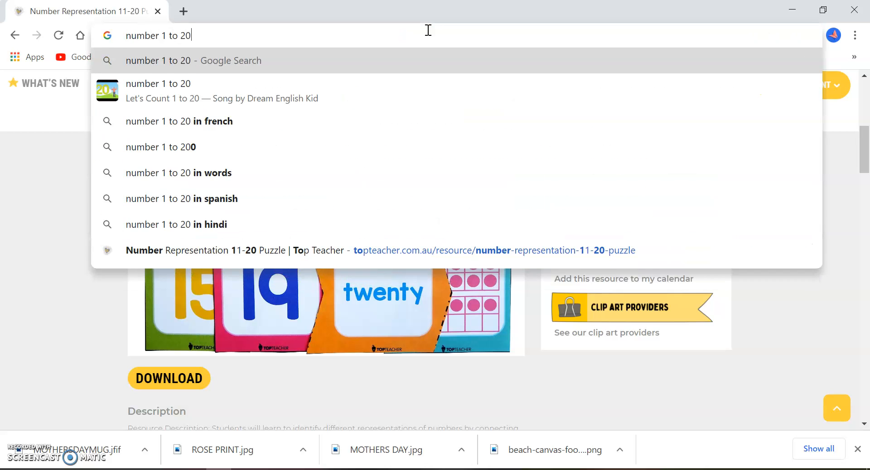
pyautogui.press('Return')
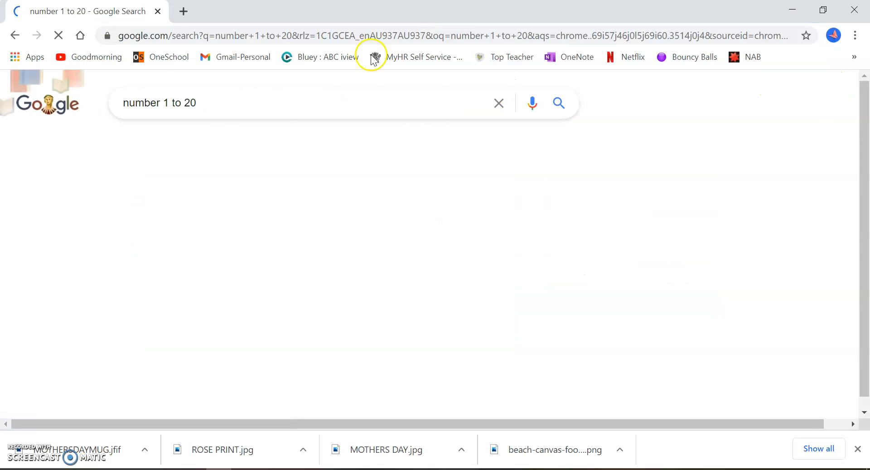
pyautogui.click(191, 146)
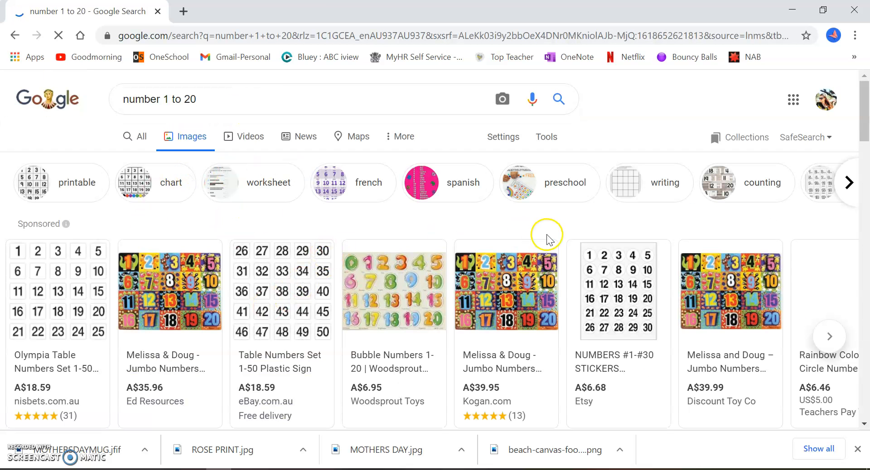
pyautogui.moveTo(863, 132); pyautogui.dragTo(866, 191)
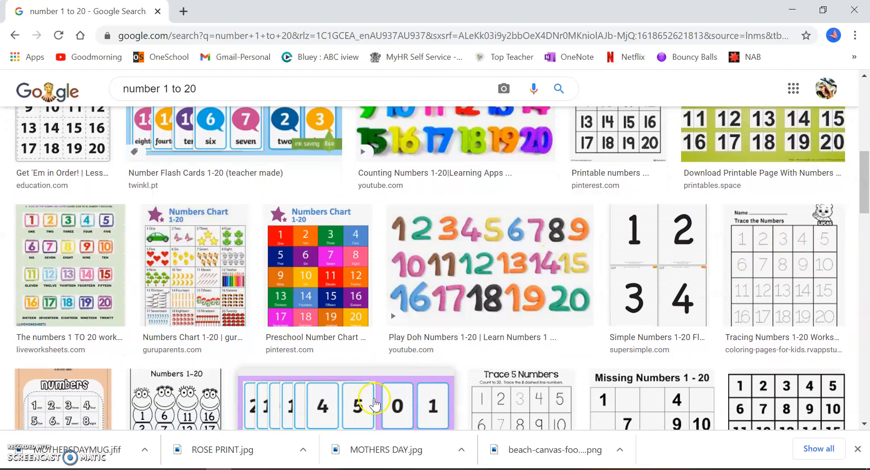
# - Switch back to ActivInspire and scribble thick magenta pen strokes across the Shape I Spy page
pyautogui.click(374, 469)
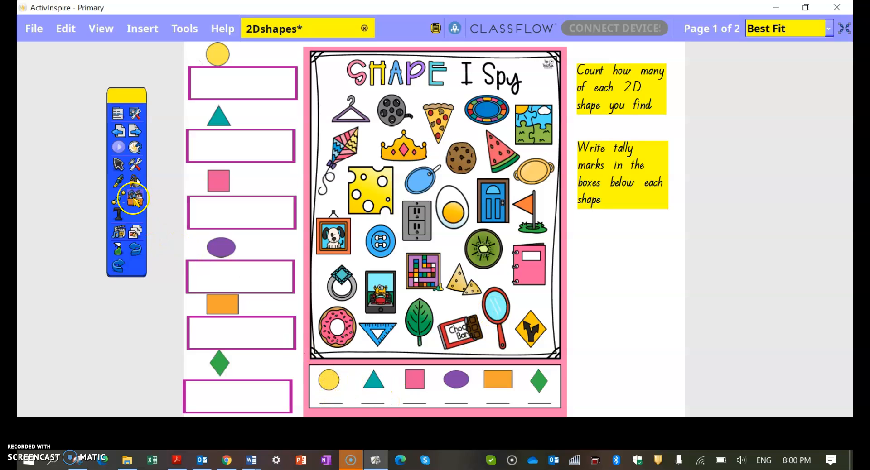
pyautogui.click(119, 181)
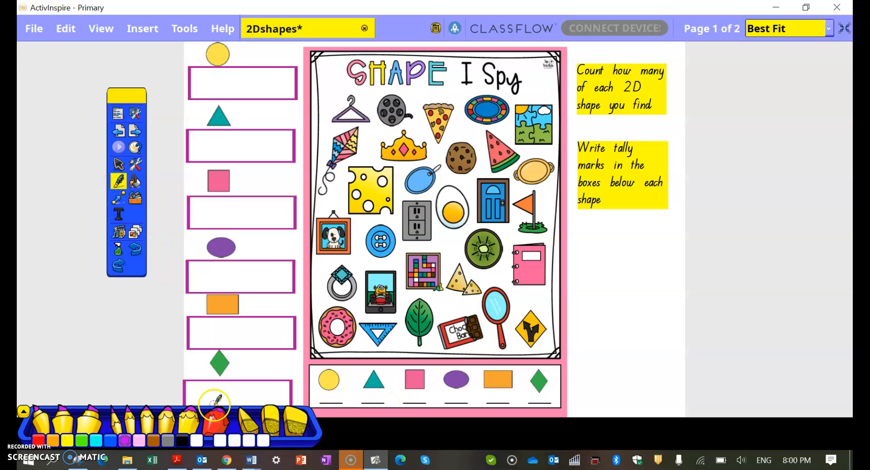
pyautogui.moveTo(371, 85)
pyautogui.mouseDown()
pyautogui.moveTo(344, 145)
pyautogui.moveTo(476, 194)
pyautogui.moveTo(428, 349)
pyautogui.mouseUp()
pyautogui.moveTo(477, 145)
pyautogui.mouseDown()
pyautogui.moveTo(521, 335)
pyautogui.moveTo(496, 250)
pyautogui.mouseUp()
pyautogui.moveTo(312, 216); pyautogui.dragTo(352, 247)
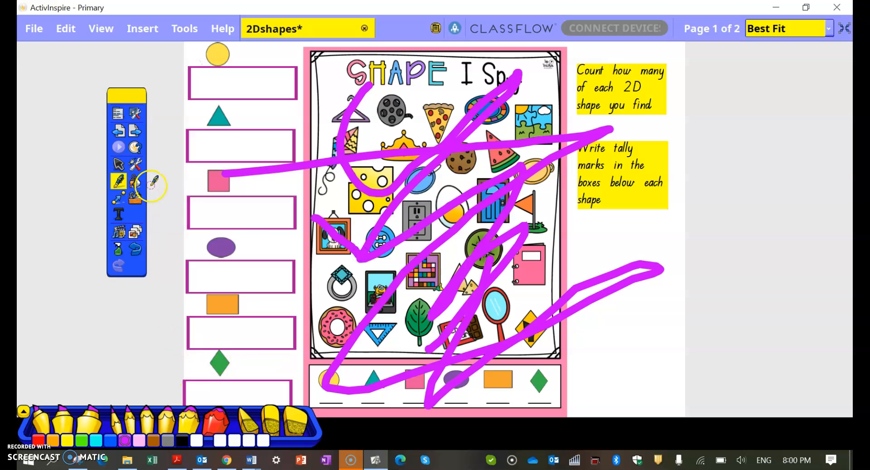
# - Erase part of the magenta scribble and clear all remaining annotations from the page, keeping its objects
pyautogui.click(287, 421)
pyautogui.moveTo(376, 312); pyautogui.dragTo(434, 252)
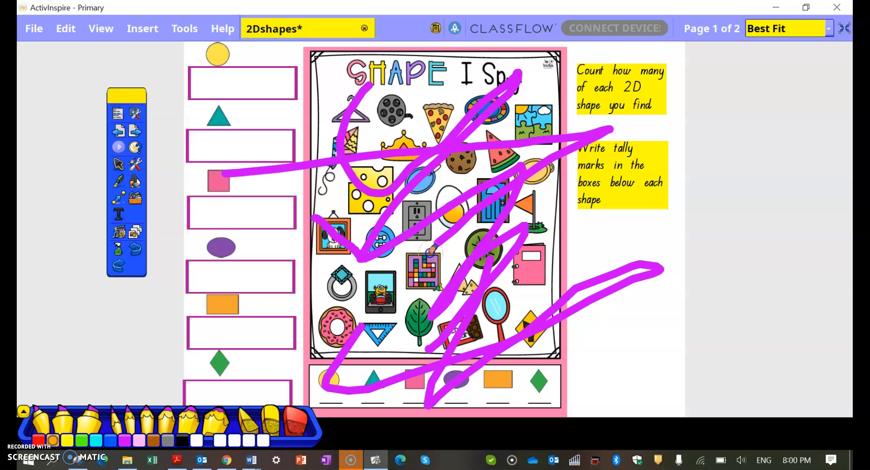
pyautogui.click(119, 249)
pyautogui.click(141, 258)
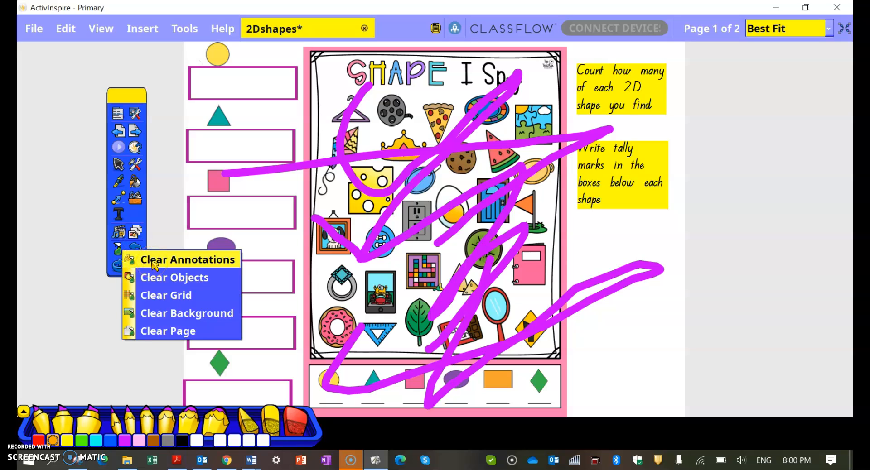
pyautogui.click(159, 279)
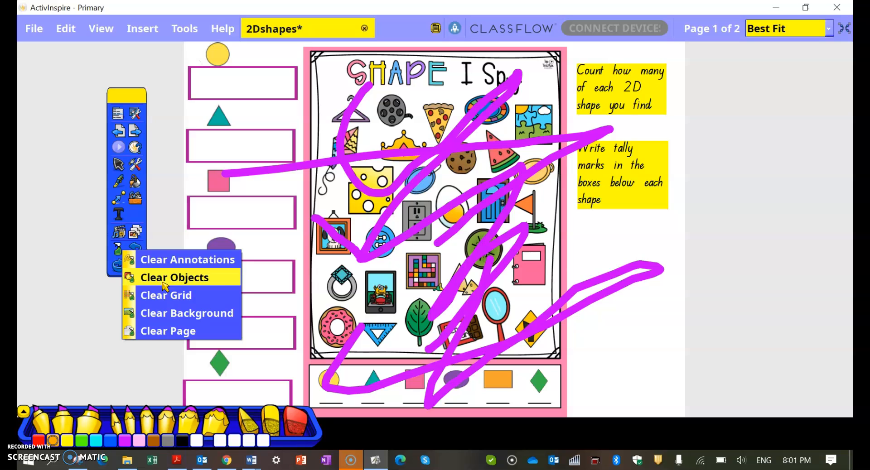
pyautogui.click(160, 262)
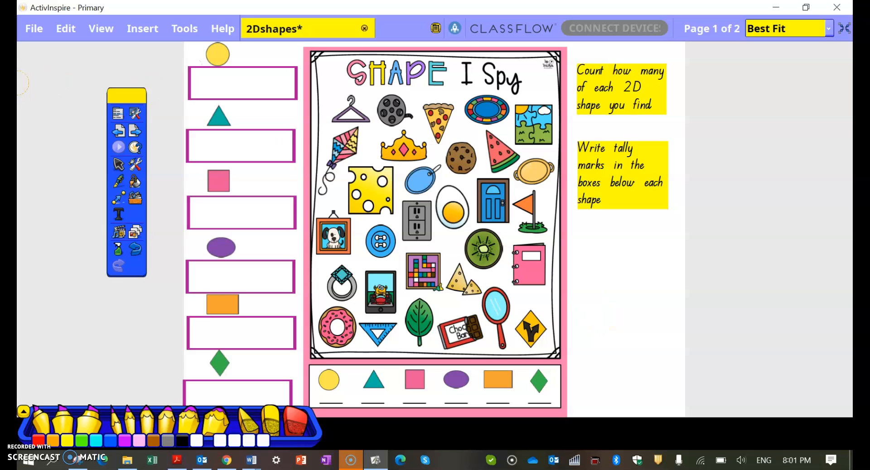
# - Save the 2Dshapes flipchart and go to page 2 with the sorting activity
pyautogui.click(30, 38)
pyautogui.click(67, 141)
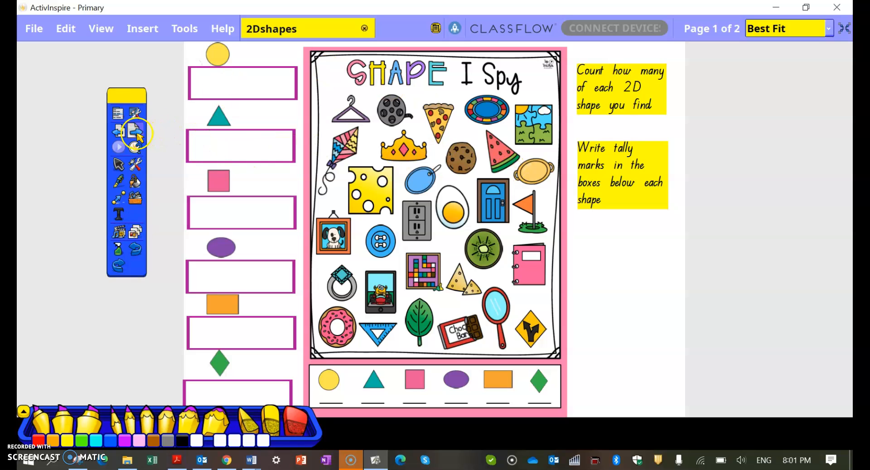
pyautogui.click(122, 253)
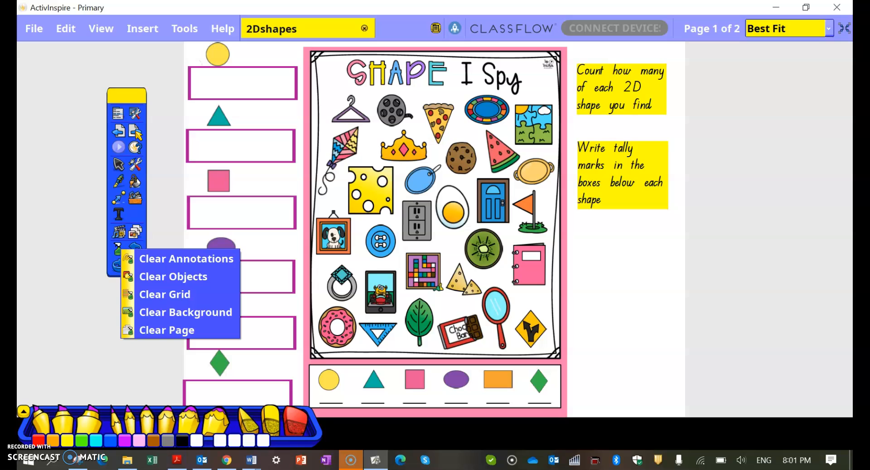
pyautogui.click(135, 131)
pyautogui.click(135, 131)
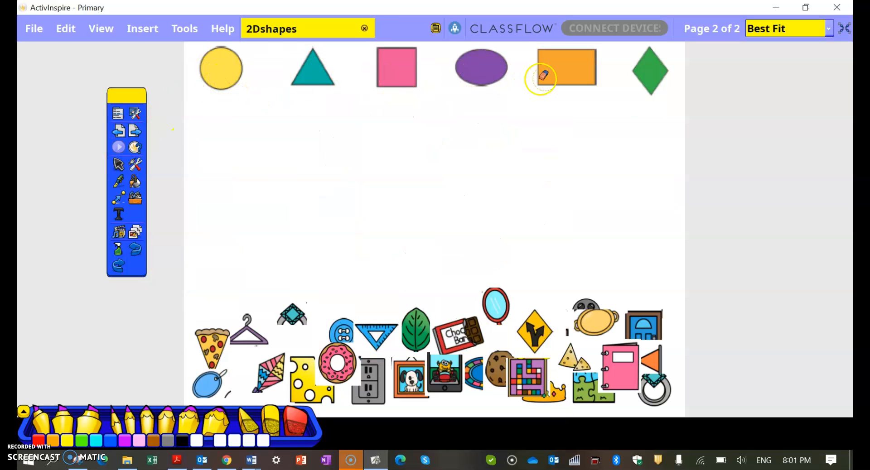
# - Move the pizza slice, coat hanger and set square beneath the triangle, and the ring's gem and kite beneath the diamond
pyautogui.click(119, 165)
pyautogui.moveTo(197, 313); pyautogui.dragTo(235, 111)
pyautogui.click(211, 350)
pyautogui.moveTo(212, 350); pyautogui.dragTo(317, 133)
pyautogui.moveTo(246, 331); pyautogui.dragTo(317, 190)
pyautogui.moveTo(284, 322); pyautogui.dragTo(648, 131)
pyautogui.moveTo(262, 374); pyautogui.dragTo(643, 168)
pyautogui.moveTo(371, 330); pyautogui.dragTo(316, 234)
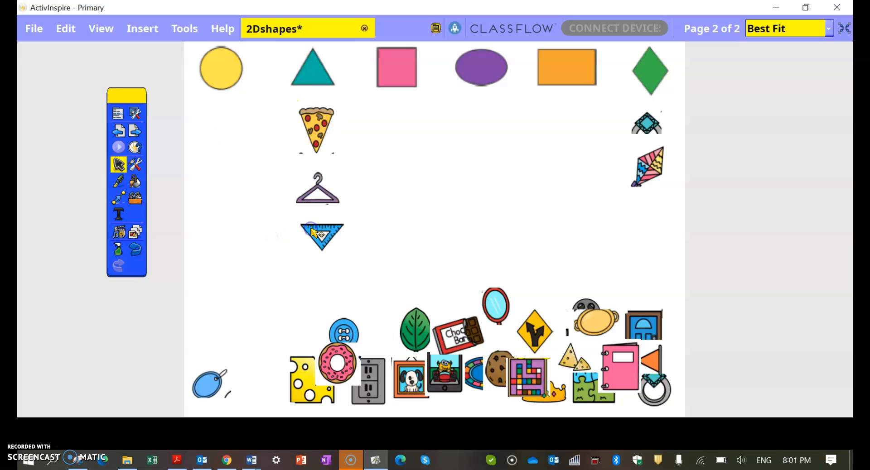
# - Move the button and doughnut beneath the circle, the blue tag and leaf beneath the oval, and the chocolate bar beneath the rectangle
pyautogui.moveTo(342, 327); pyautogui.dragTo(222, 124)
pyautogui.moveTo(333, 344); pyautogui.dragTo(222, 171)
pyautogui.moveTo(210, 381); pyautogui.dragTo(464, 130)
pyautogui.moveTo(412, 167); pyautogui.dragTo(499, 127)
pyautogui.moveTo(400, 320); pyautogui.dragTo(476, 177)
pyautogui.moveTo(451, 336); pyautogui.dragTo(568, 131)
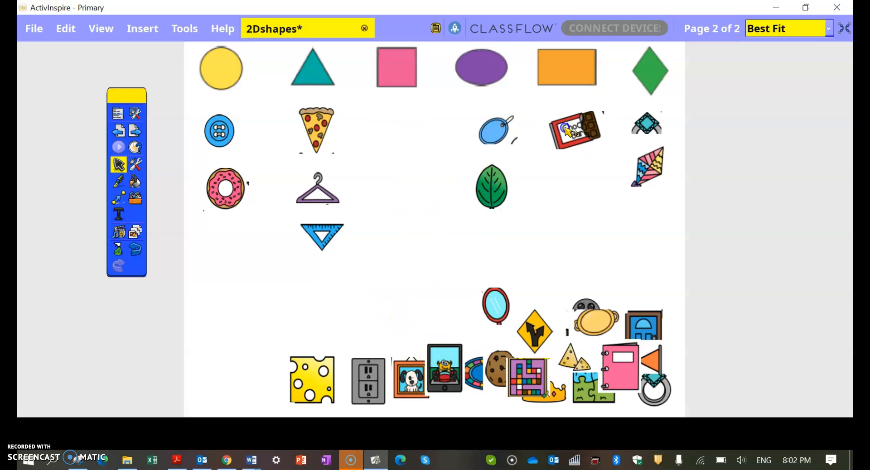
# - Sort the dog picture and cheese under the square, outlet and tablet under the rectangle, mirror and tray under the oval, road sign under the diamond
pyautogui.moveTo(410, 384); pyautogui.dragTo(397, 135)
pyautogui.moveTo(368, 382); pyautogui.dragTo(574, 188)
pyautogui.moveTo(309, 392); pyautogui.dragTo(394, 195)
pyautogui.moveTo(443, 368); pyautogui.dragTo(575, 261)
pyautogui.moveTo(495, 307); pyautogui.dragTo(497, 249)
pyautogui.click(534, 322)
pyautogui.moveTo(535, 323); pyautogui.dragTo(663, 229)
pyautogui.moveTo(598, 321); pyautogui.dragTo(518, 301)
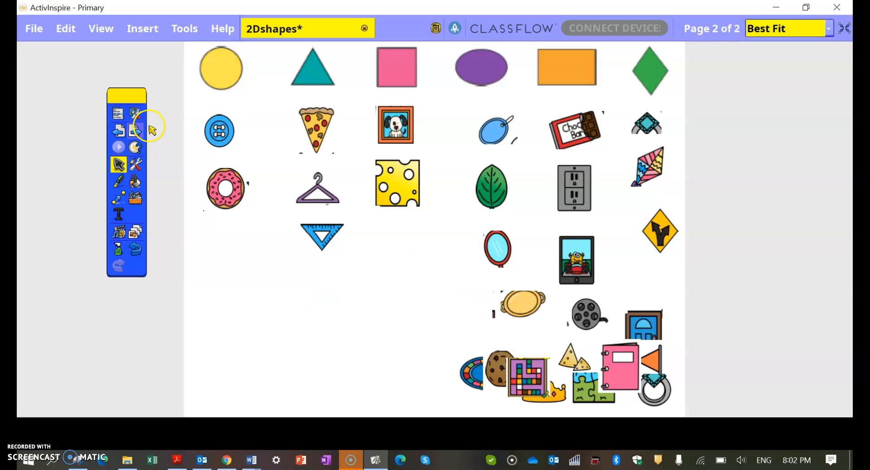
# - Draw a thick black vertical line between the circle and triangle columns with the Connector tool
pyautogui.click(119, 199)
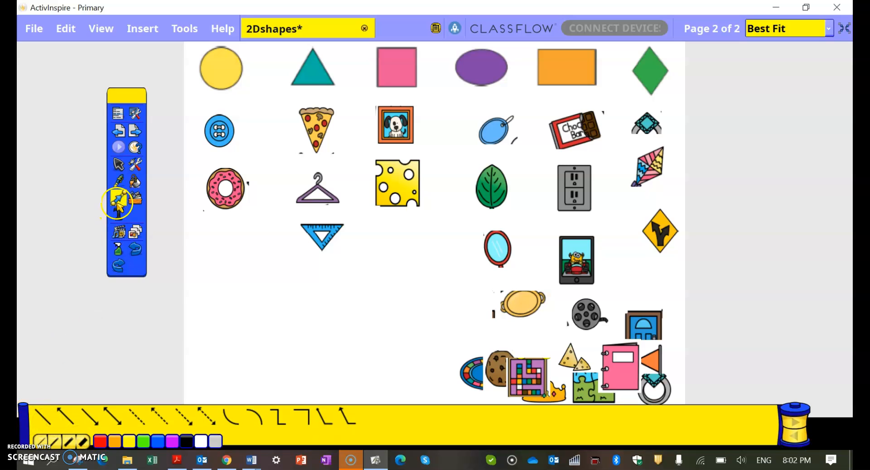
pyautogui.click(43, 415)
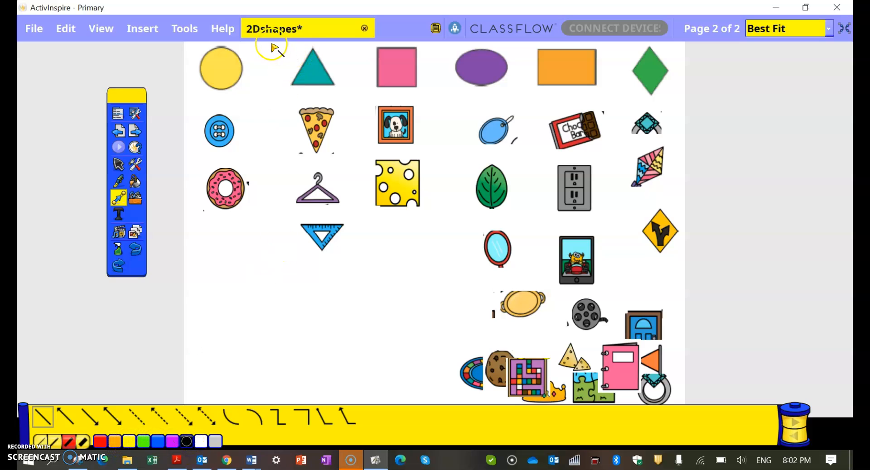
pyautogui.moveTo(270, 44); pyautogui.dragTo(270, 316)
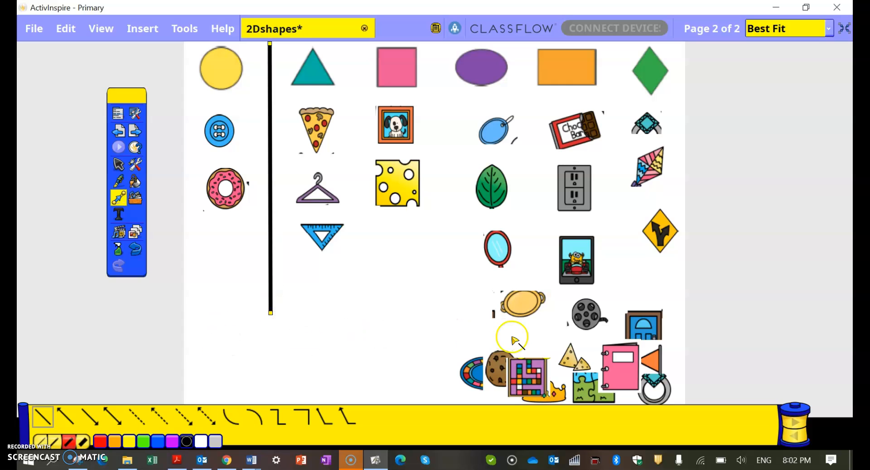
# - Duplicate the vertical divider and position the copy upright between the triangle and square columns
pyautogui.click(118, 164)
pyautogui.click(270, 193)
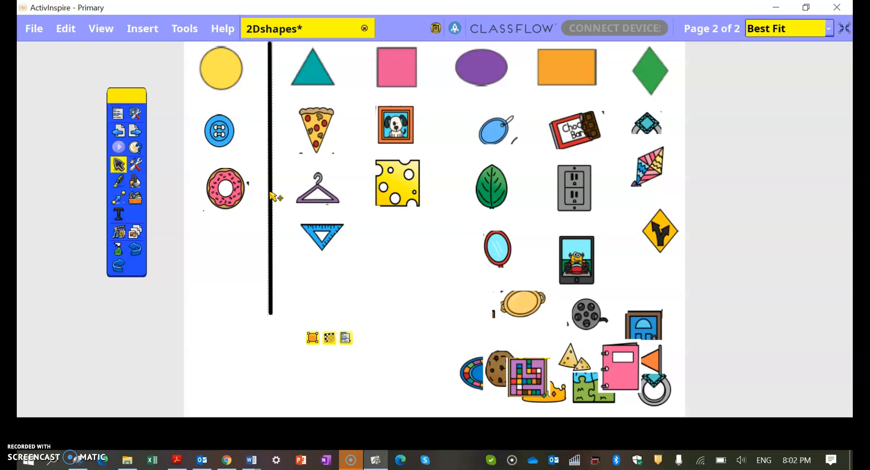
pyautogui.hotkey('ctrl', 'c')
pyautogui.hotkey('ctrl', 'v')
pyautogui.click(322, 168)
pyautogui.moveTo(323, 168); pyautogui.dragTo(335, 163)
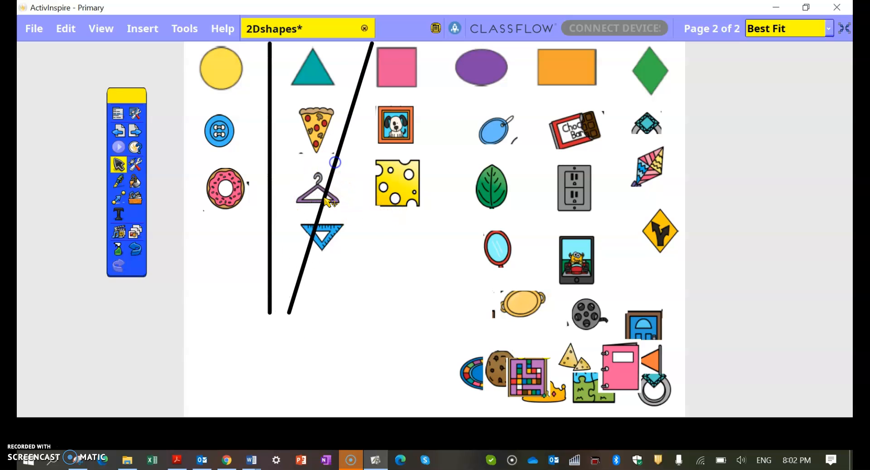
pyautogui.click(291, 302)
pyautogui.click(370, 330)
pyautogui.click(291, 311)
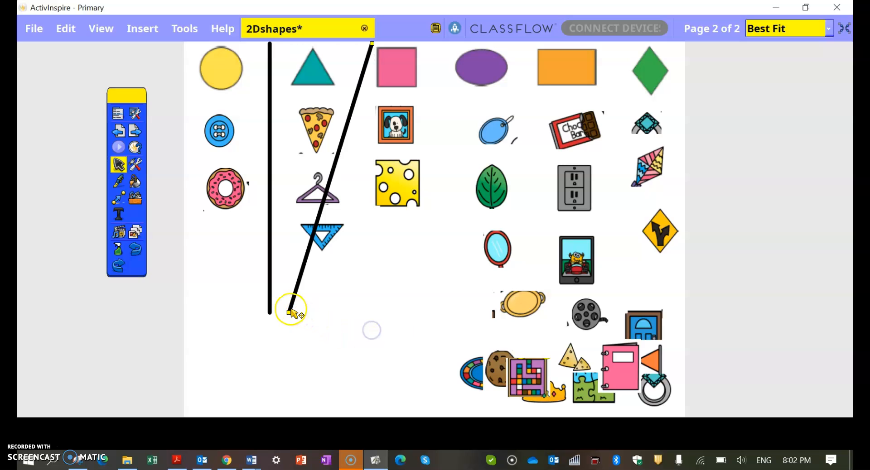
pyautogui.moveTo(293, 313); pyautogui.dragTo(358, 293)
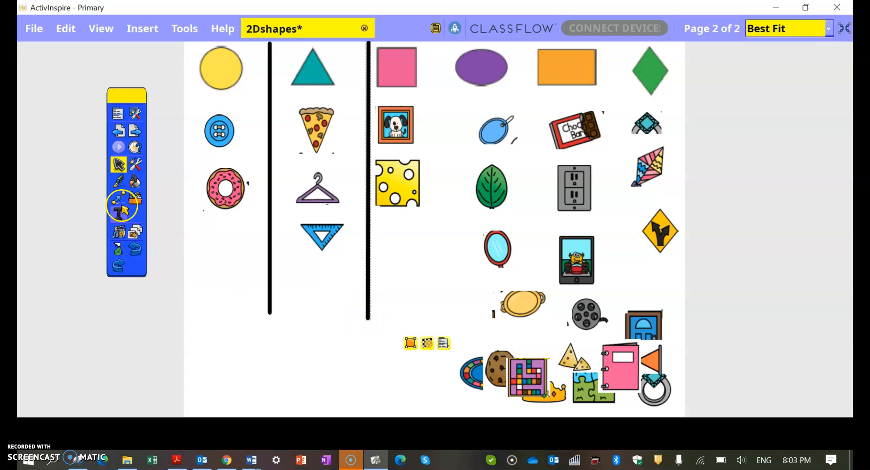
# - Draw black vertical lines separating the square, oval, rectangle and diamond columns
pyautogui.click(118, 198)
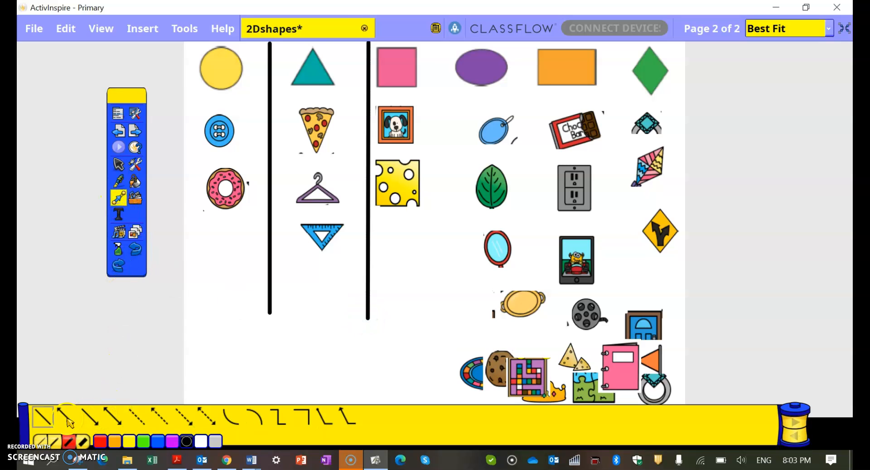
pyautogui.moveTo(443, 44)
pyautogui.mouseDown()
pyautogui.moveTo(444, 347)
pyautogui.moveTo(444, 320)
pyautogui.mouseUp()
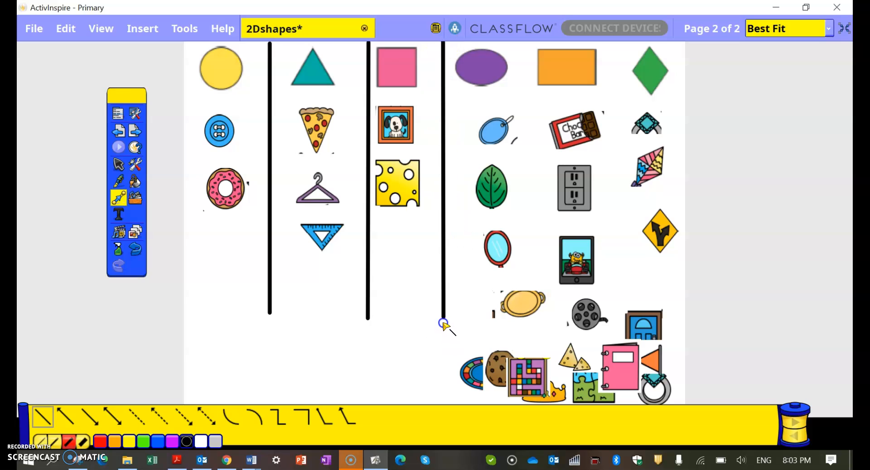
pyautogui.moveTo(532, 46)
pyautogui.mouseDown()
pyautogui.moveTo(554, 308)
pyautogui.moveTo(530, 336)
pyautogui.moveTo(533, 325)
pyautogui.mouseUp()
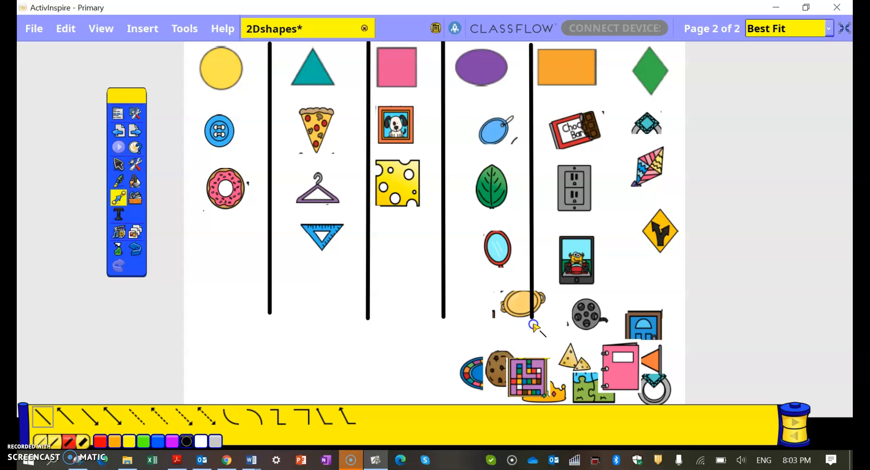
pyautogui.moveTo(621, 45)
pyautogui.mouseDown()
pyautogui.moveTo(643, 198)
pyautogui.moveTo(624, 311)
pyautogui.mouseUp()
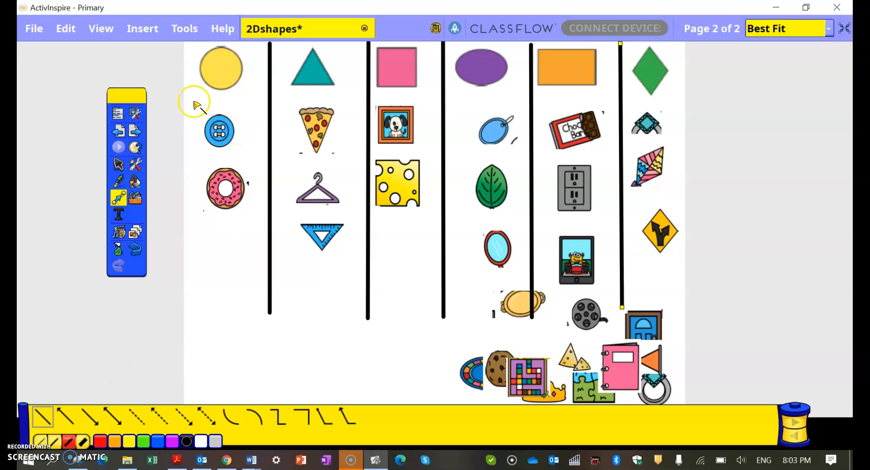
# - Draw a solid horizontal line beneath the six heading shapes and a dashed one across the lower ends of the columns
pyautogui.moveTo(184, 101); pyautogui.dragTo(686, 98)
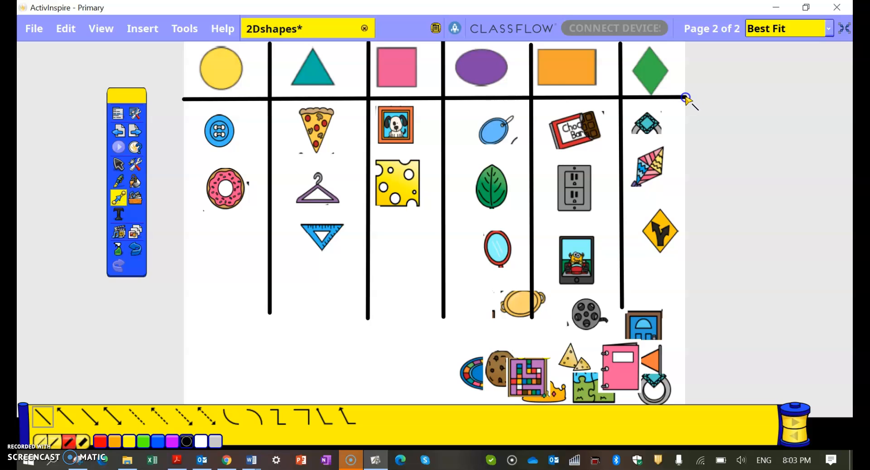
pyautogui.click(137, 416)
pyautogui.moveTo(186, 321); pyautogui.dragTo(685, 322)
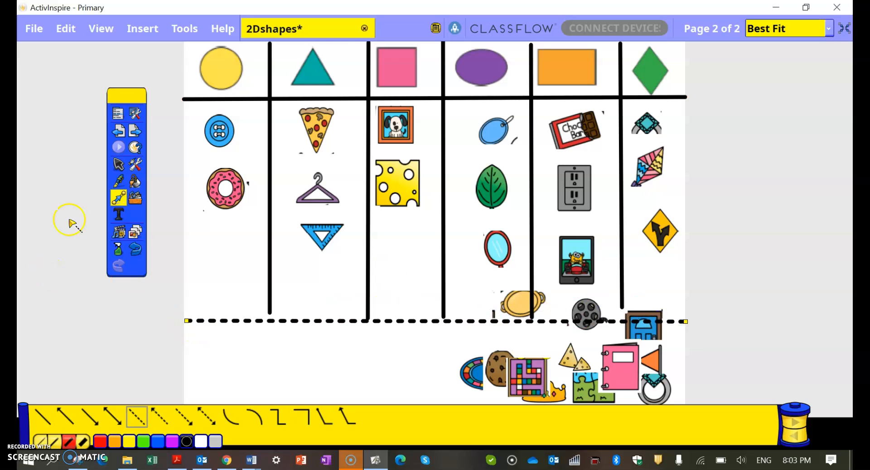
# - Extend the divider between the rectangle and diamond columns down to the dashed line
pyautogui.click(119, 164)
pyautogui.click(621, 294)
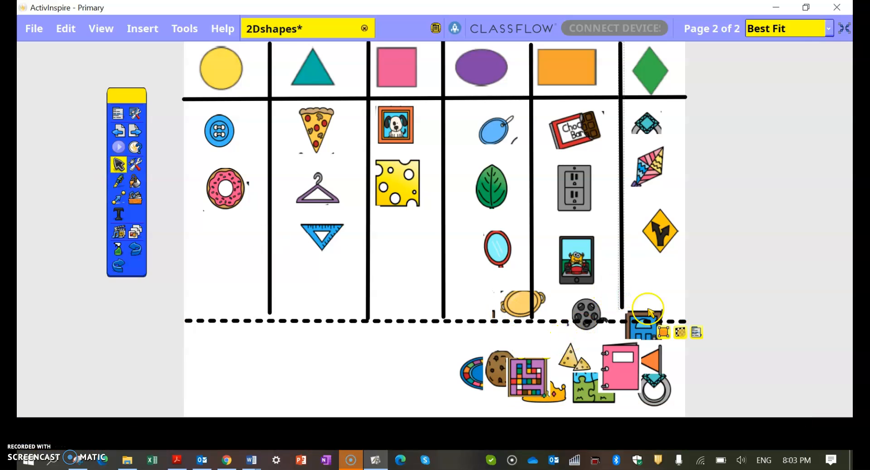
pyautogui.click(664, 334)
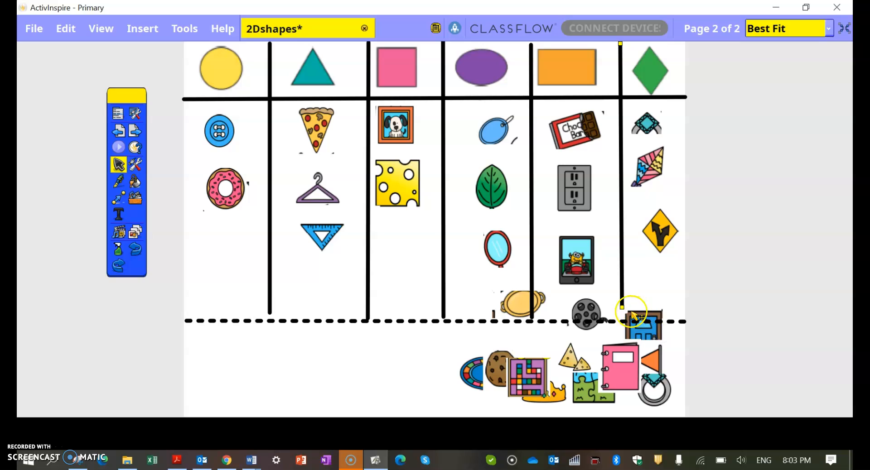
pyautogui.moveTo(621, 307); pyautogui.dragTo(621, 321)
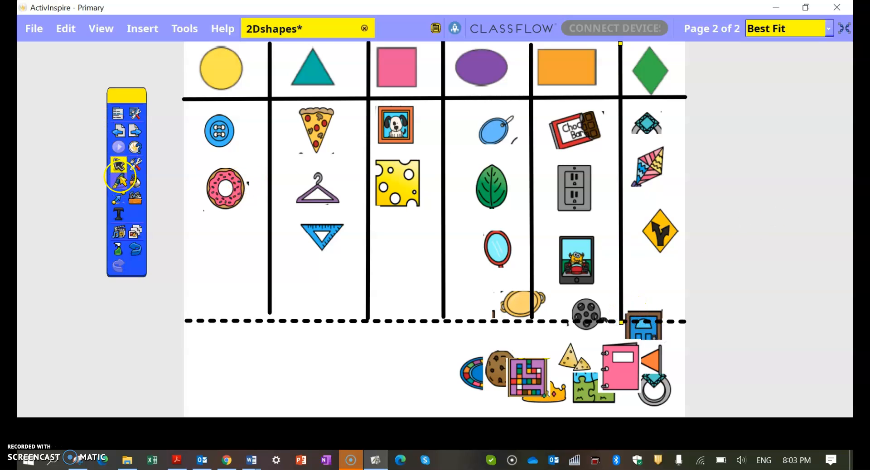
# - Move the doughnut, button, set square and hanger pictures out of their columns to below the dashed line
pyautogui.moveTo(216, 190); pyautogui.dragTo(225, 386)
pyautogui.moveTo(219, 131); pyautogui.dragTo(291, 358)
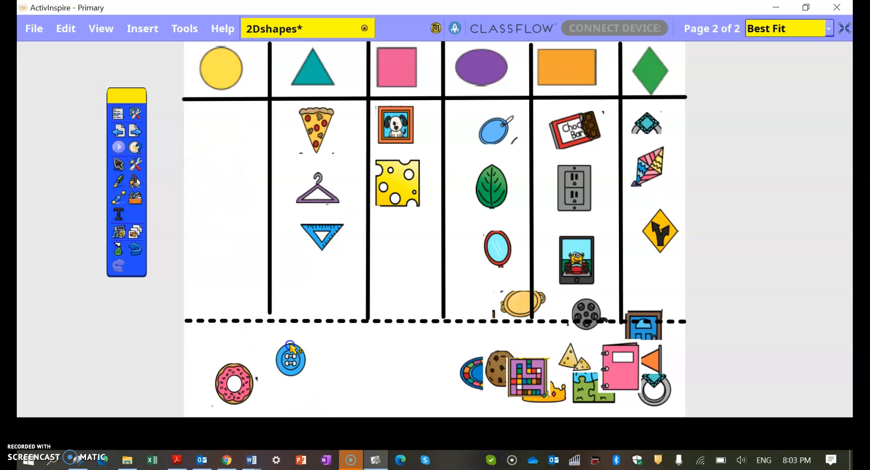
pyautogui.moveTo(321, 235); pyautogui.dragTo(358, 380)
pyautogui.moveTo(319, 195); pyautogui.dragTo(379, 397)
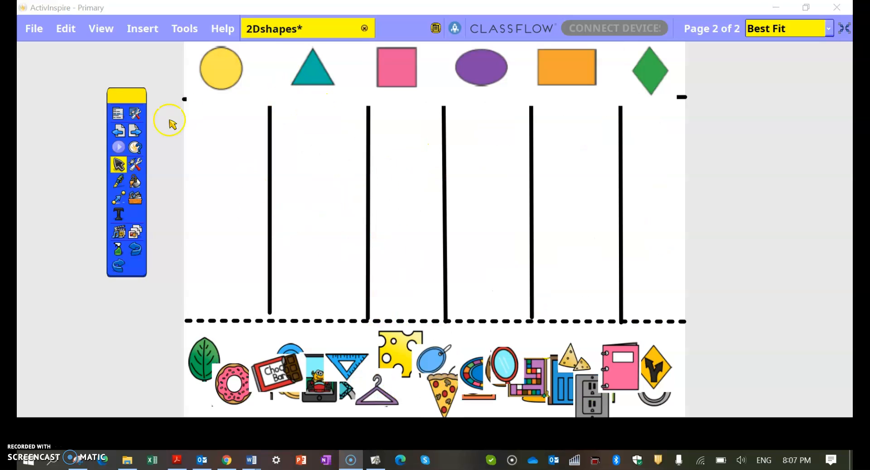
# - Draw a thick solid black horizontal line beneath the six heading shapes across the full page width
pyautogui.click(119, 198)
pyautogui.click(119, 198)
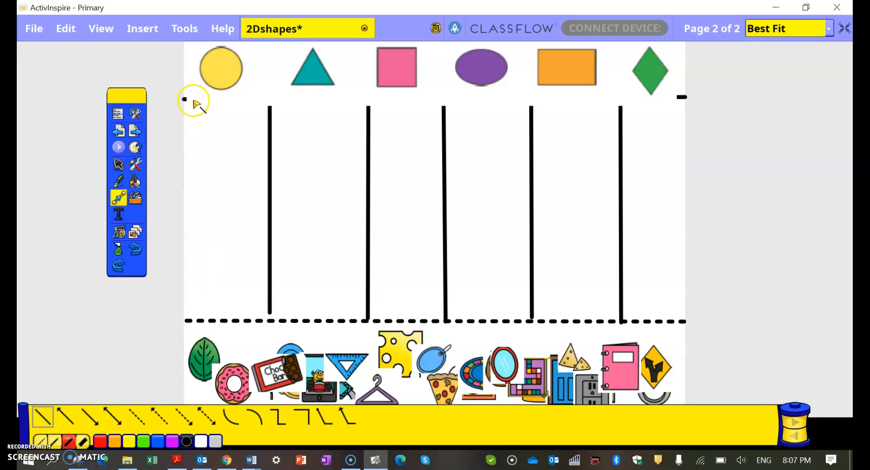
pyautogui.moveTo(186, 100)
pyautogui.mouseDown()
pyautogui.moveTo(369, 117)
pyautogui.moveTo(607, 110)
pyautogui.moveTo(692, 98)
pyautogui.mouseUp()
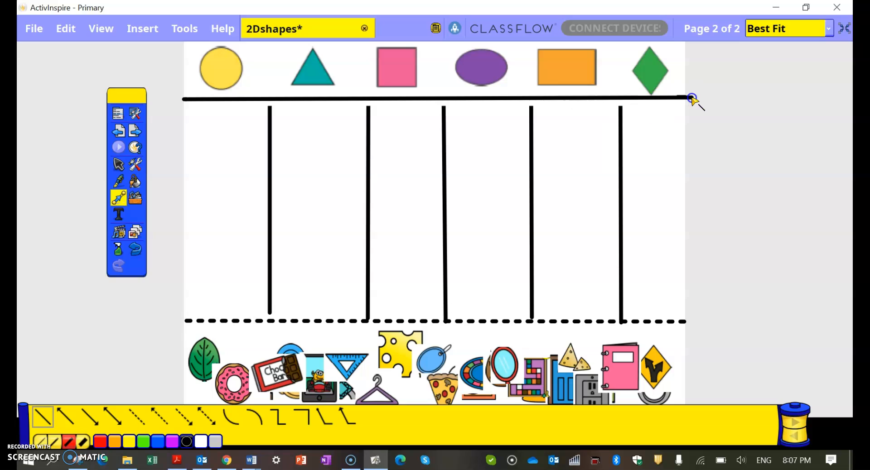
# - Move the horizontal heading line slightly down so that it meets the upper ends of the vertical dividers
pyautogui.click(118, 164)
pyautogui.click(210, 128)
pyautogui.click(270, 116)
pyautogui.click(269, 114)
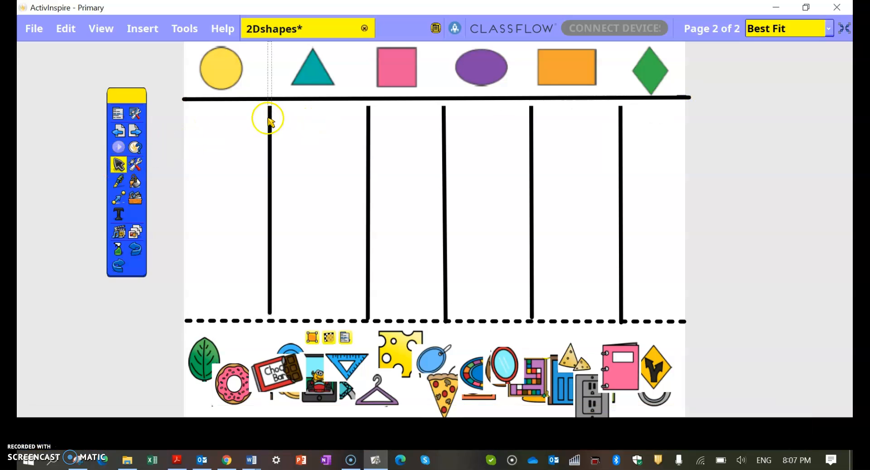
pyautogui.moveTo(277, 101); pyautogui.dragTo(277, 108)
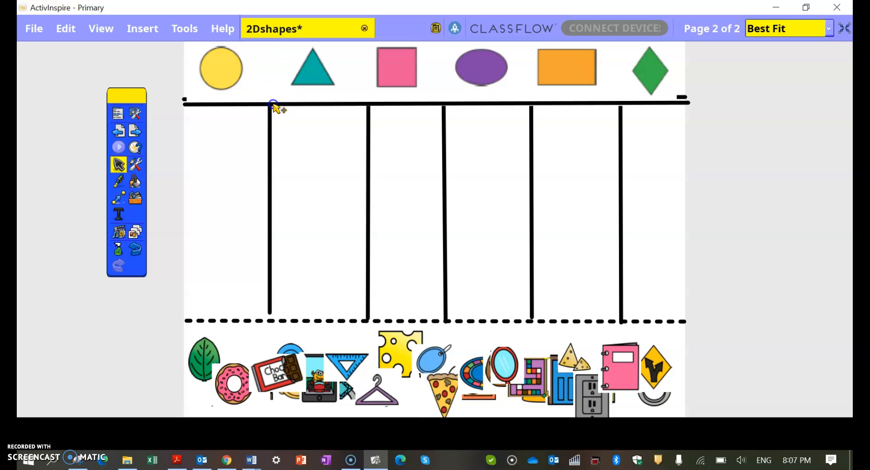
pyautogui.click(201, 86)
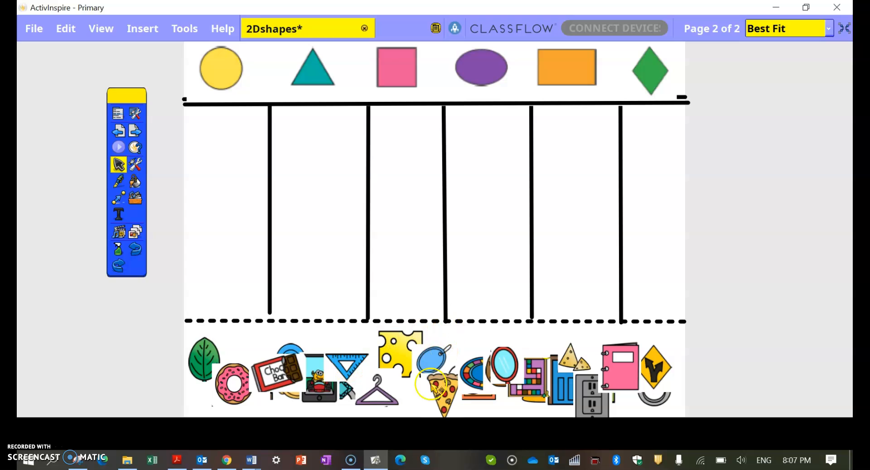
# - Add the text "Sort these shapes" just below the dashed line, above the leaf and doughnut pictures
pyautogui.click(119, 214)
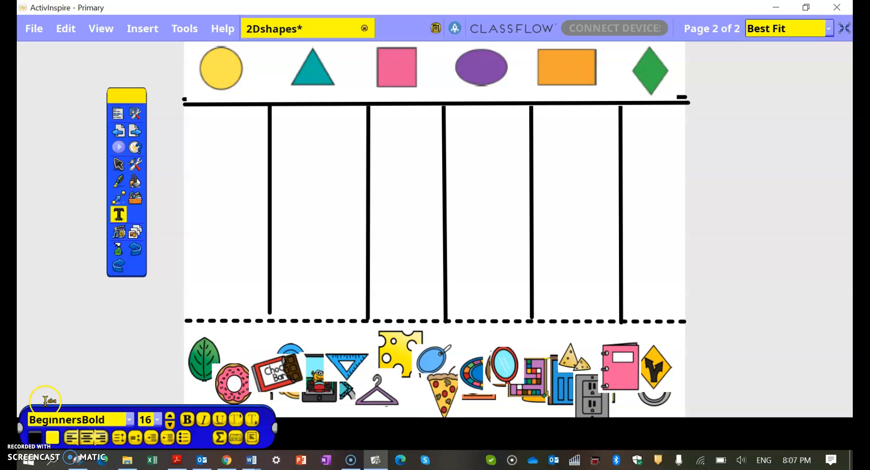
pyautogui.click(225, 330)
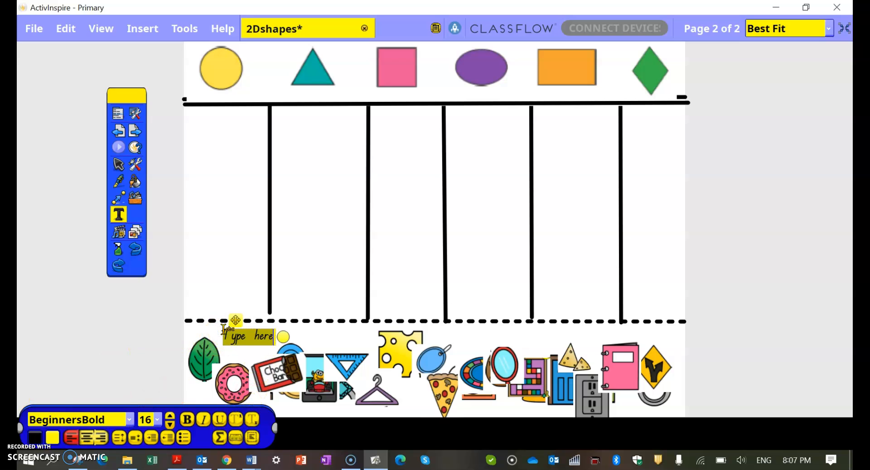
pyautogui.write('Sort these shapes')
pyautogui.moveTo(245, 320); pyautogui.dragTo(242, 314)
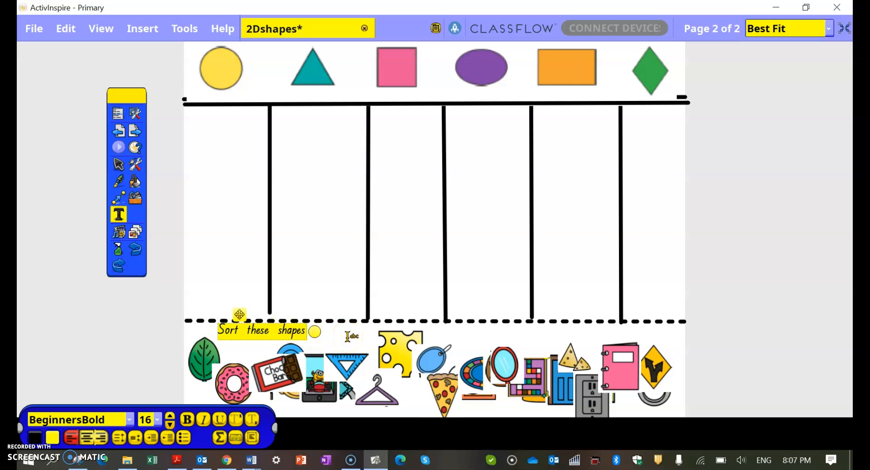
pyautogui.moveTo(238, 315); pyautogui.dragTo(243, 320)
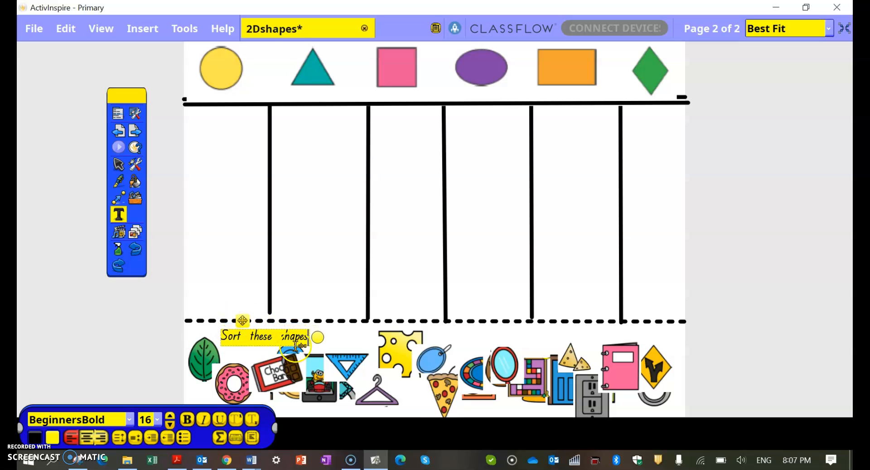
# - Remove the "Sort these shapes" text from below the dashed line
pyautogui.moveTo(308, 337); pyautogui.dragTo(215, 339)
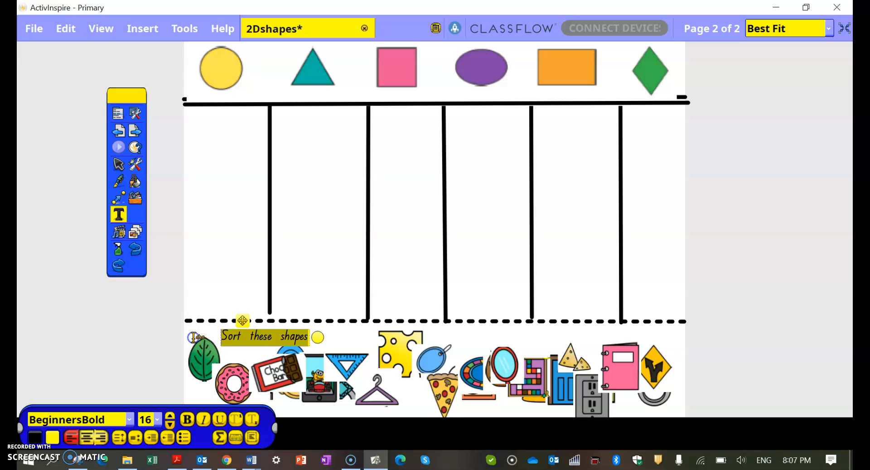
pyautogui.press('BackSpace')
pyautogui.click(266, 297)
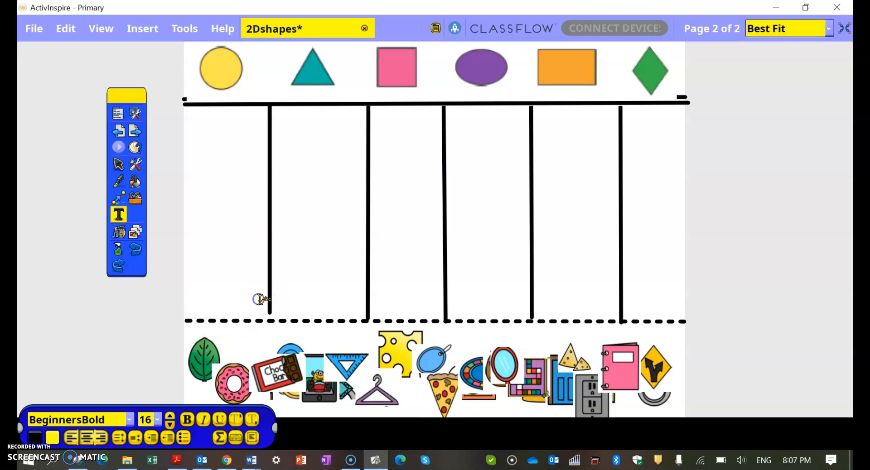
pyautogui.click(222, 333)
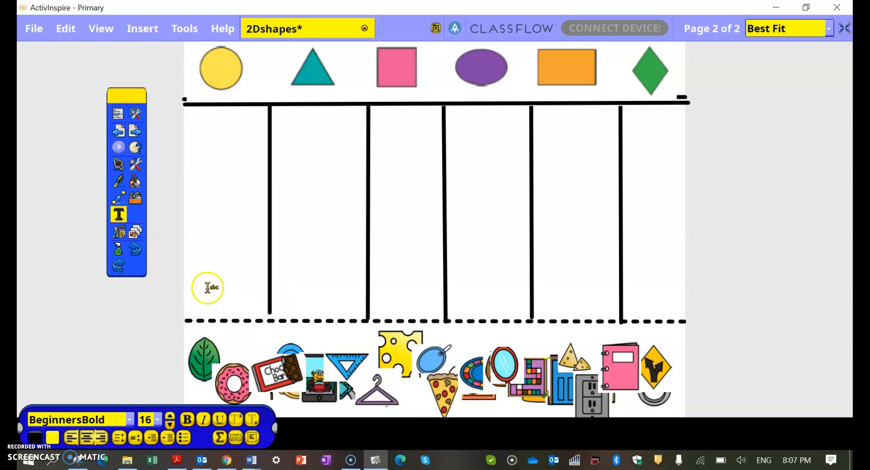
# - Add the text "yes" at the lower end of the circle column and try the Clear Objects option
pyautogui.click(206, 291)
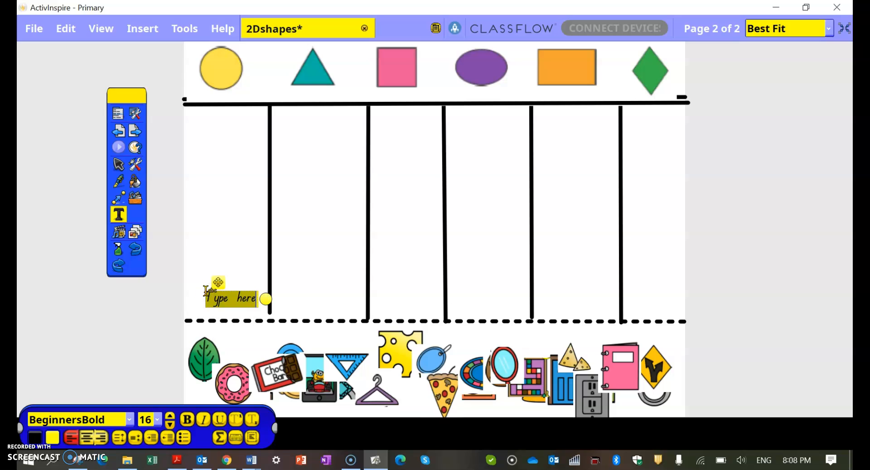
pyautogui.write('yes')
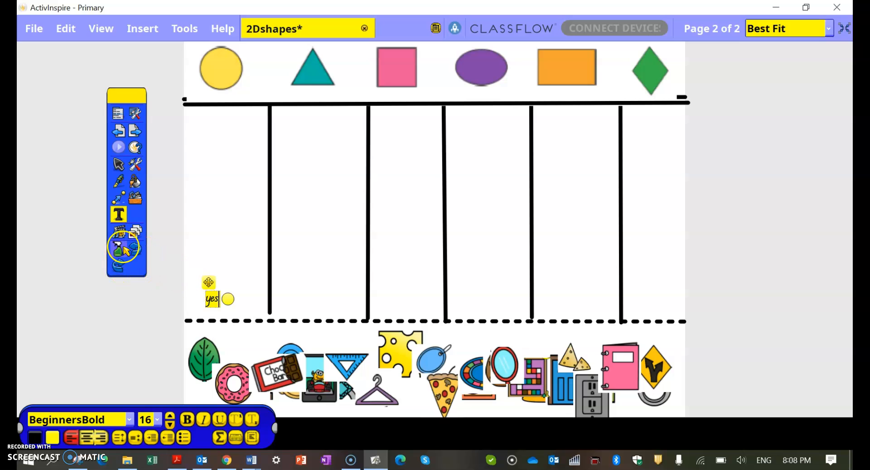
pyautogui.click(124, 250)
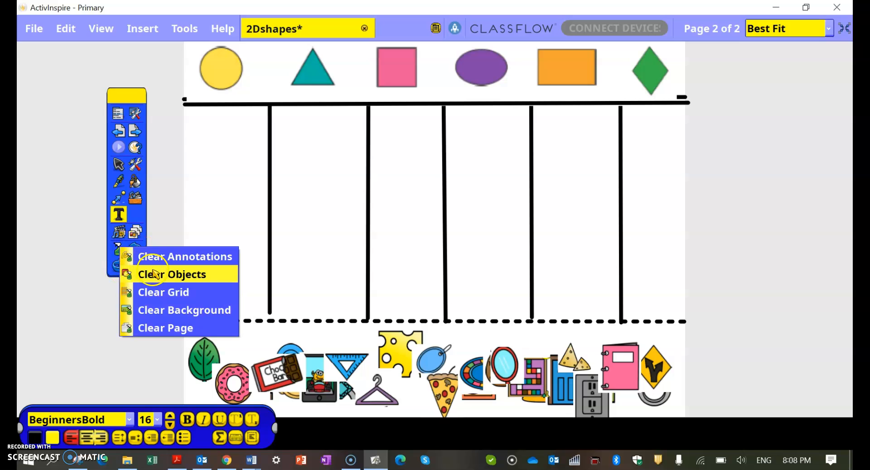
pyautogui.click(154, 274)
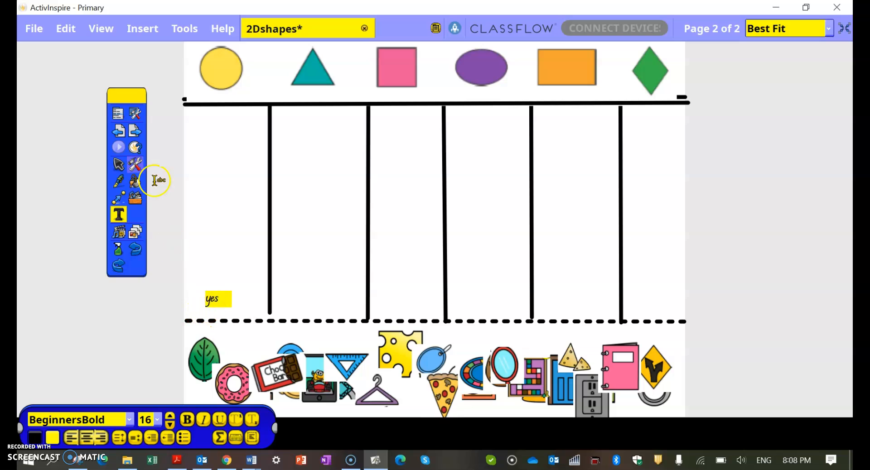
# - Select the "yes" text in the circle column and delete it
pyautogui.click(116, 162)
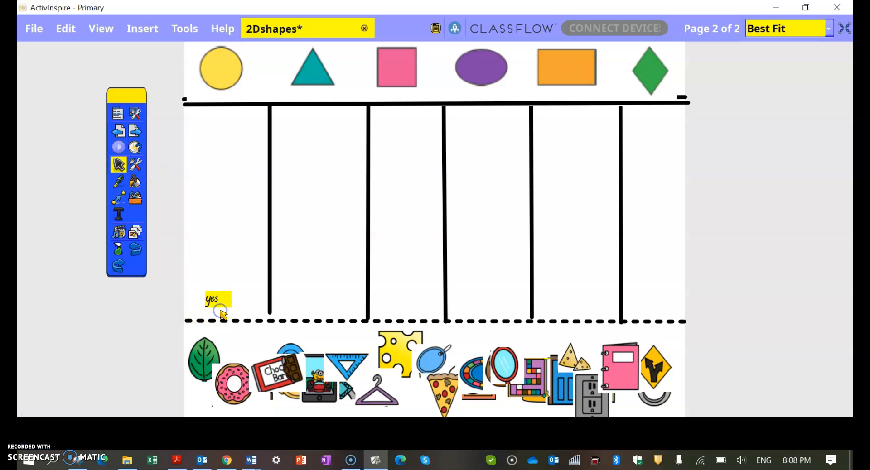
pyautogui.click(224, 304)
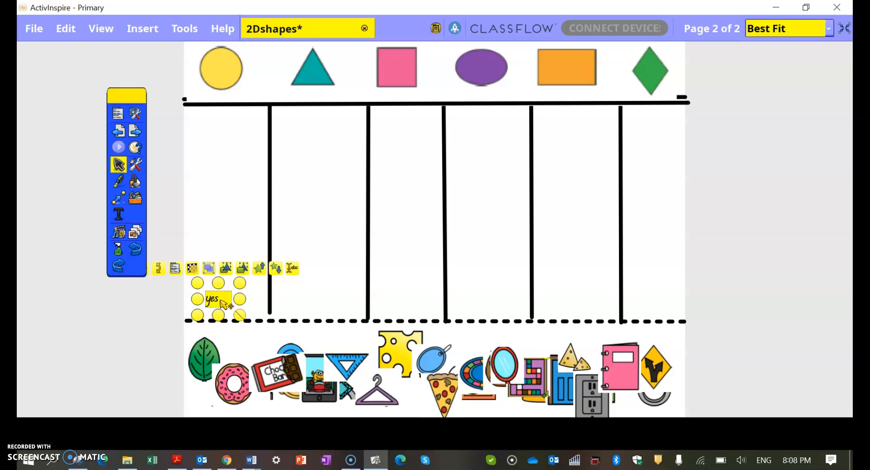
pyautogui.press('Delete')
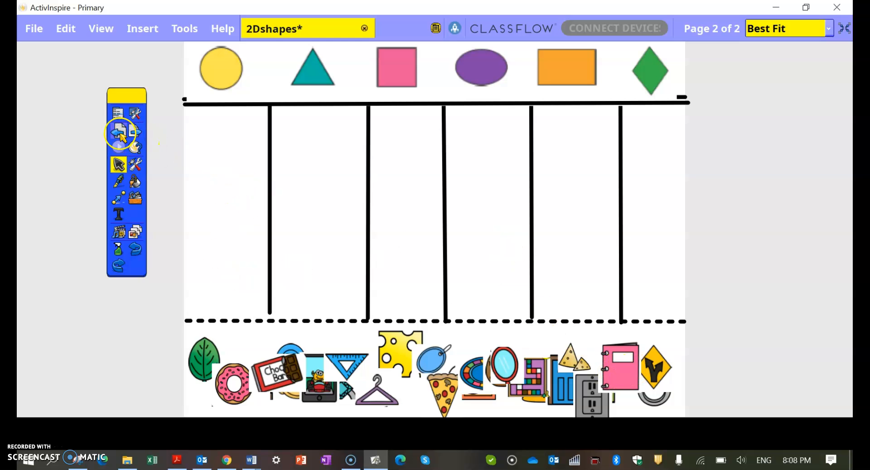
# - Return to page 1, switch to Acrobat Reader to view page 3 of shape_i_spy.pdf, and minimize its window
pyautogui.click(120, 132)
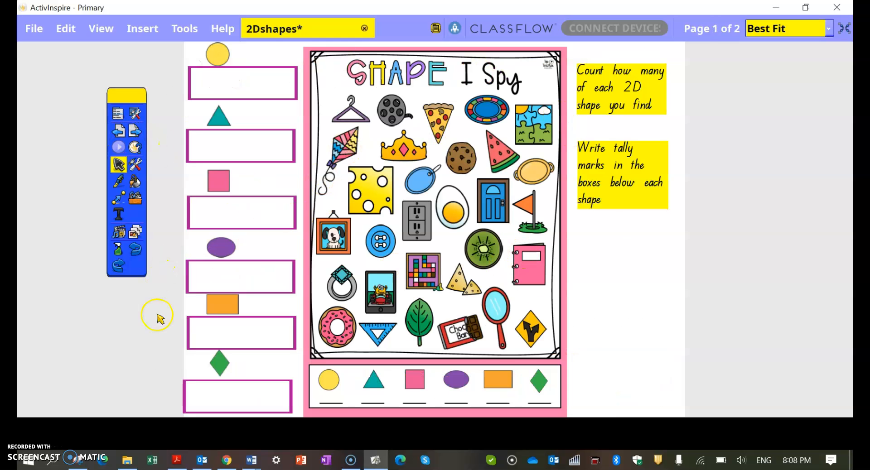
pyautogui.click(177, 460)
pyautogui.moveTo(682, 115); pyautogui.dragTo(703, 225)
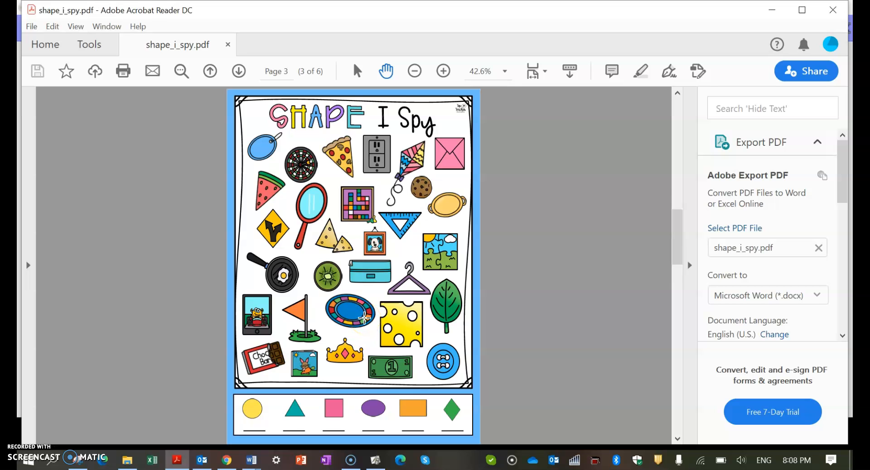
pyautogui.click(772, 9)
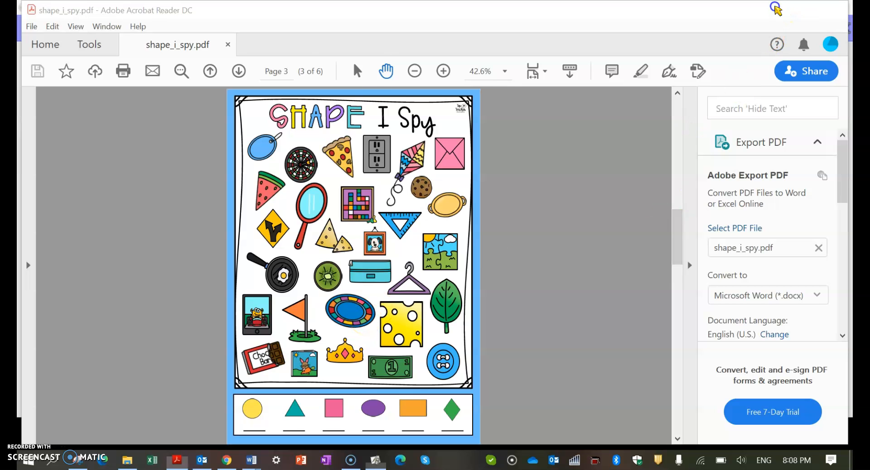